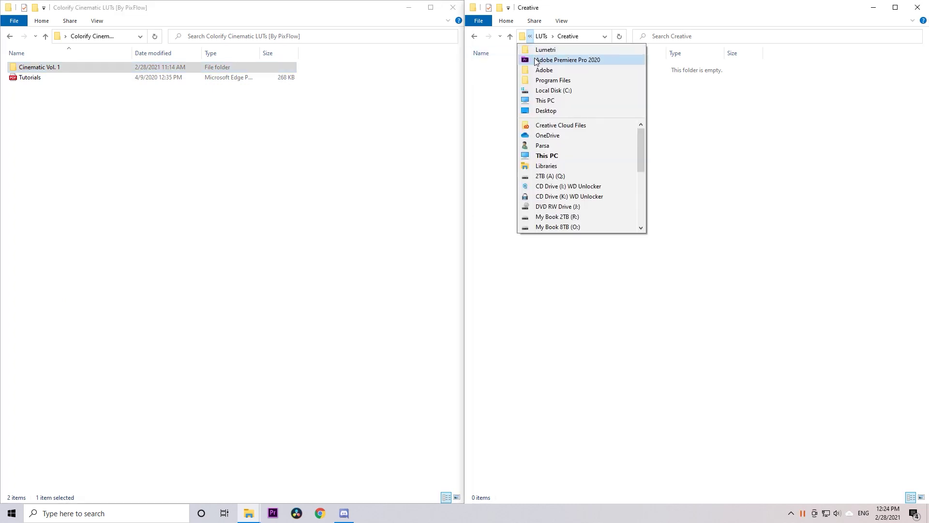
# Paste Cinematic Vol. 1 into C:\Program Files\Adobe\Adobe Premiere Pro 2020\Lumetri\LUTs\Creative, granting administrator permission.
pyautogui.click(548, 90)
pyautogui.doubleClick(515, 77)
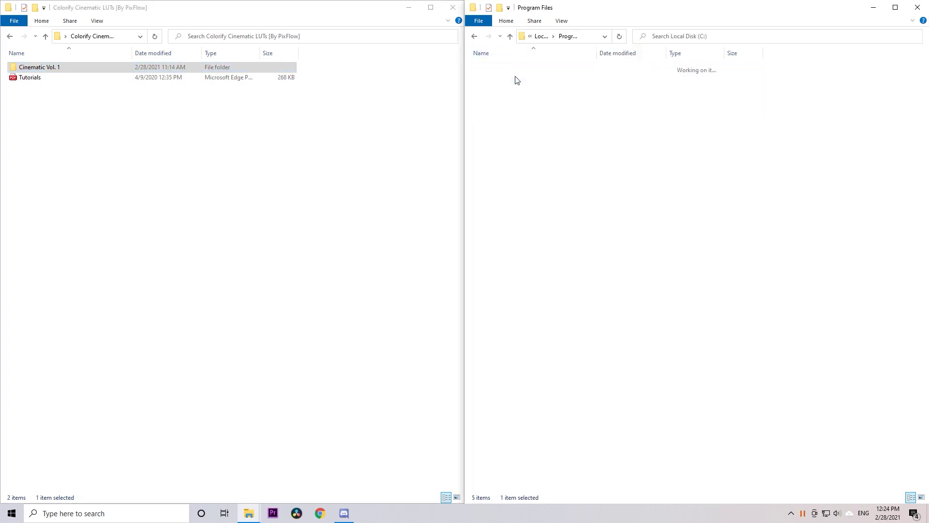
pyautogui.doubleClick(510, 72)
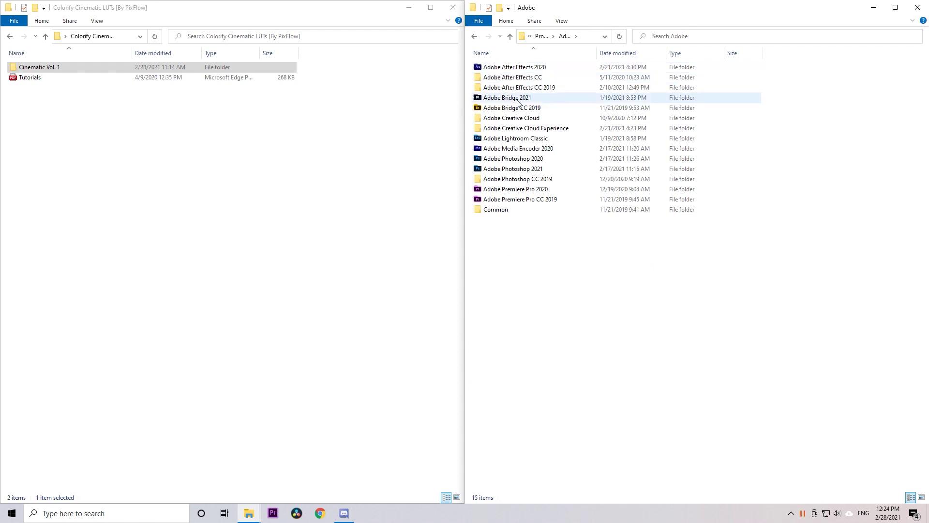
pyautogui.doubleClick(513, 189)
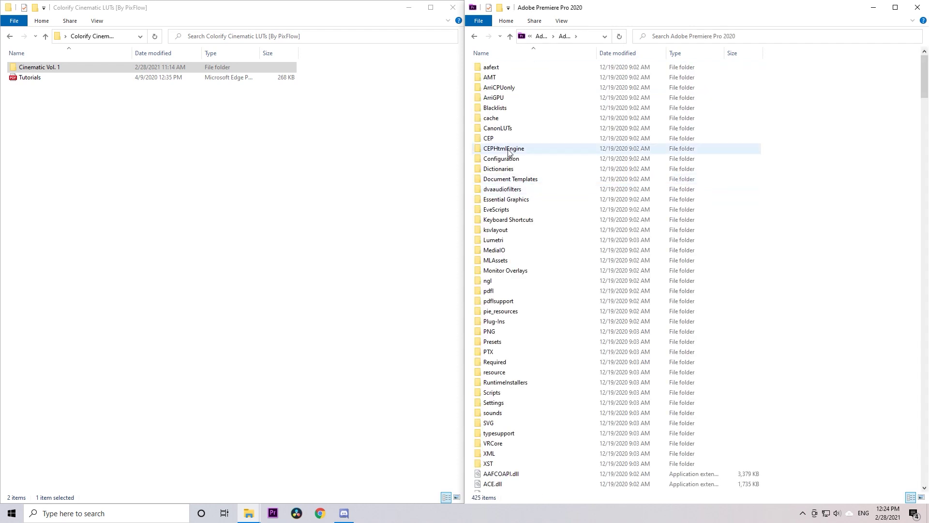
pyautogui.doubleClick(495, 241)
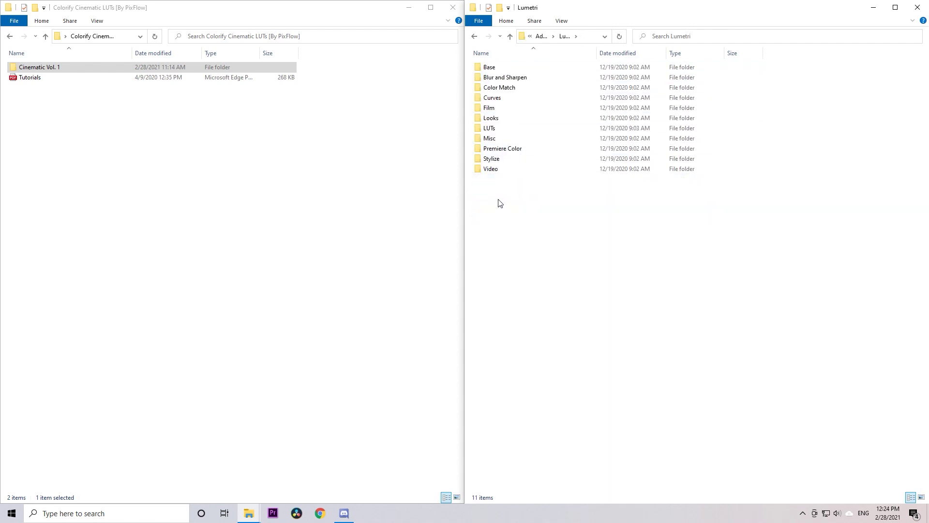
pyautogui.doubleClick(497, 129)
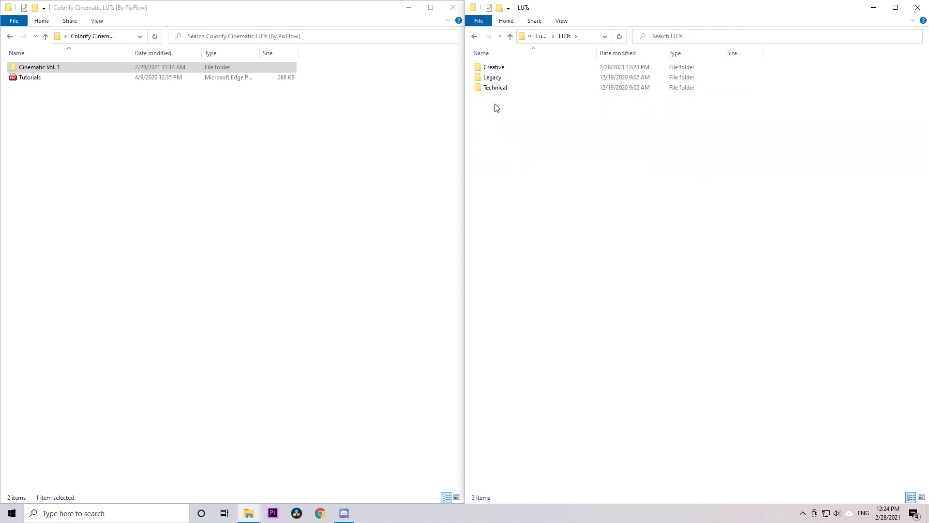
pyautogui.doubleClick(497, 70)
pyautogui.rightClick(525, 113)
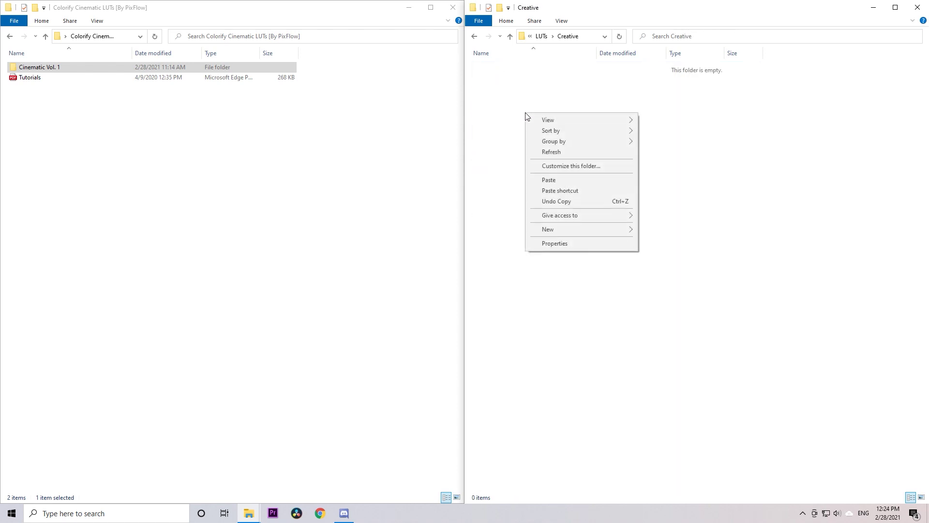
pyautogui.click(542, 179)
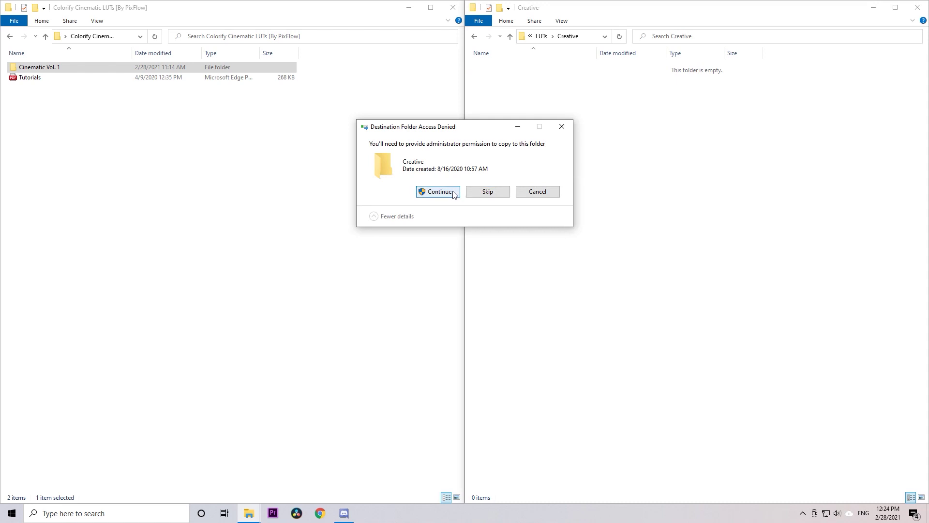
pyautogui.click(438, 191)
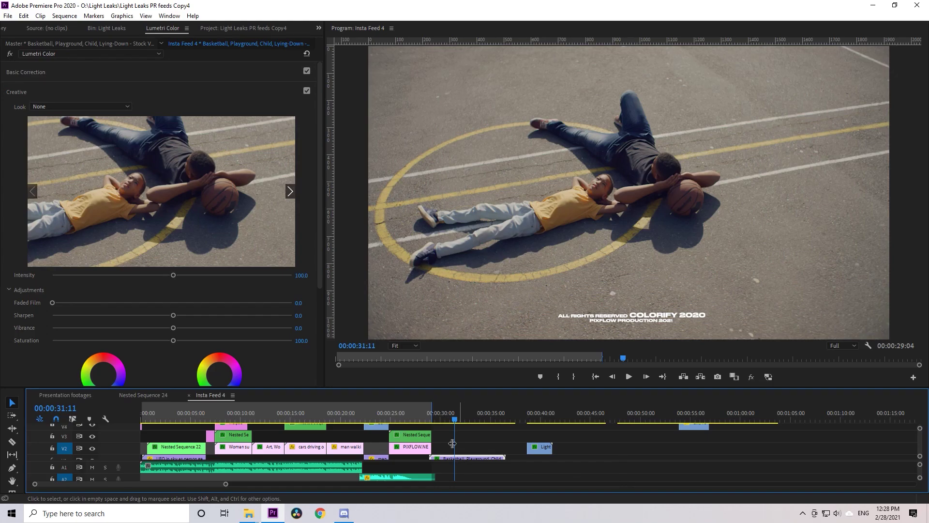
# Collapse Creative, expand Basic Correction, and bring up the Lumetri Color panel from the Window menu.
pyautogui.click(51, 88)
pyautogui.click(46, 77)
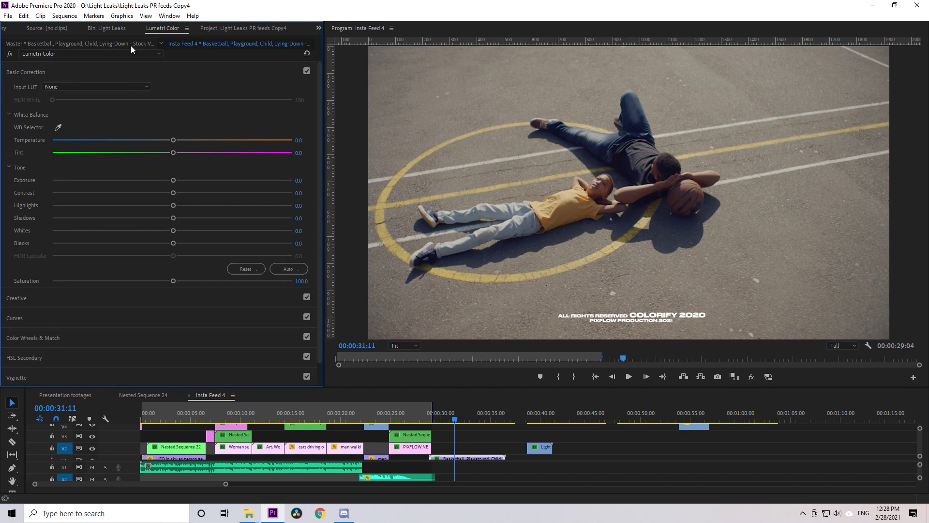
pyautogui.click(173, 17)
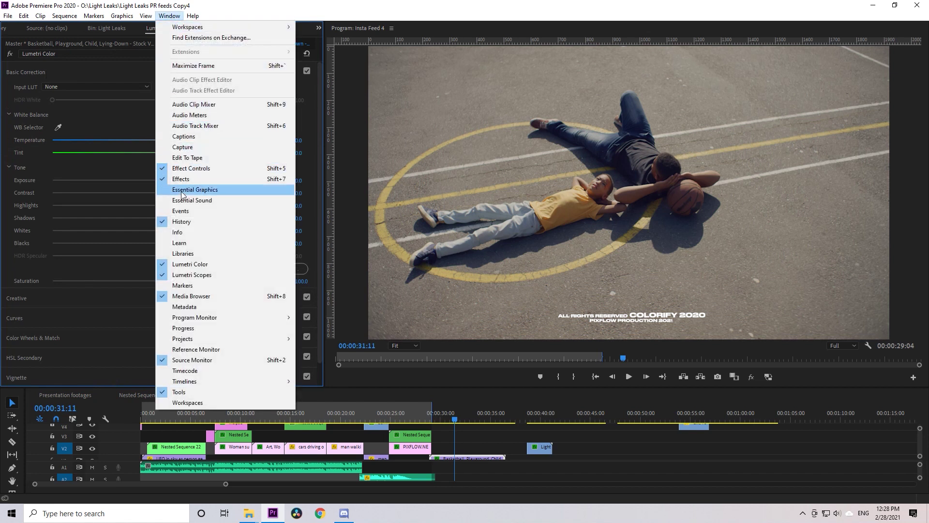
pyautogui.click(188, 265)
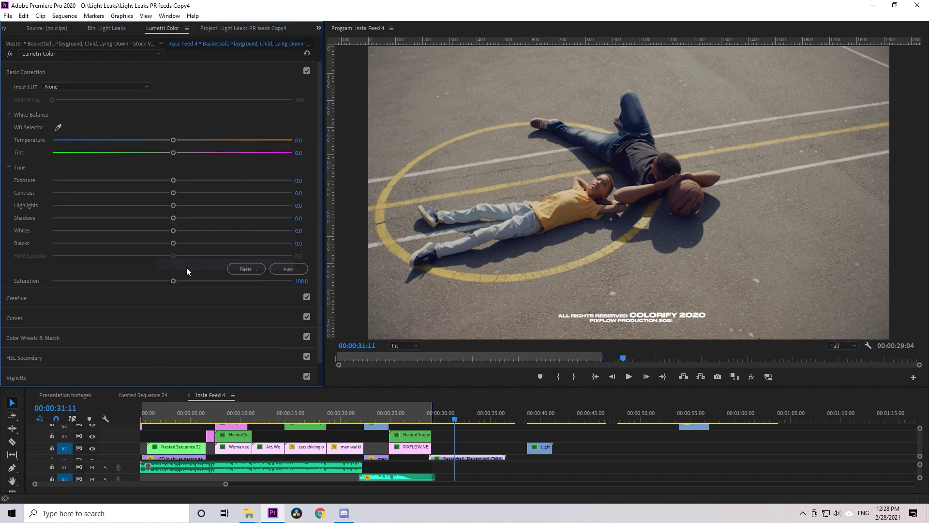
# Open the Creative Look list and try Cinematic - LOG - Vol 1 looks (3) through (5).
pyautogui.click(30, 72)
pyautogui.click(30, 89)
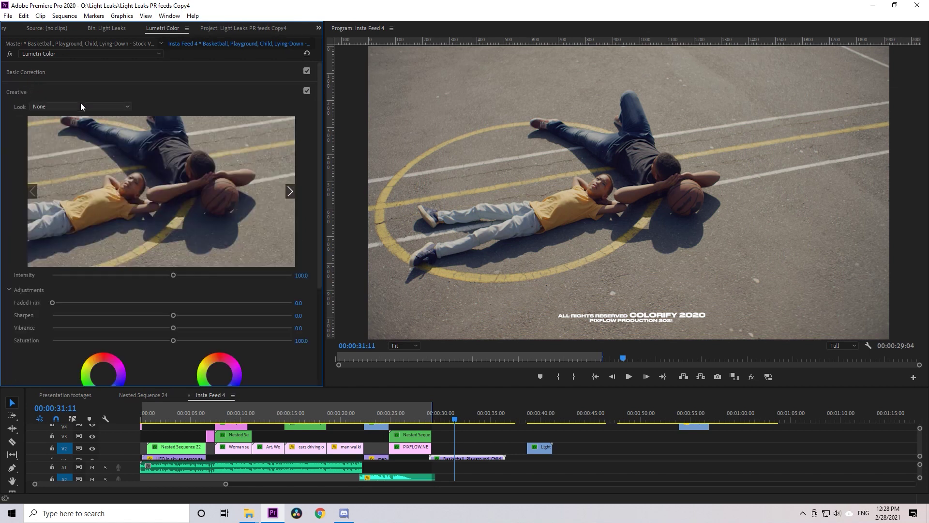
pyautogui.click(90, 106)
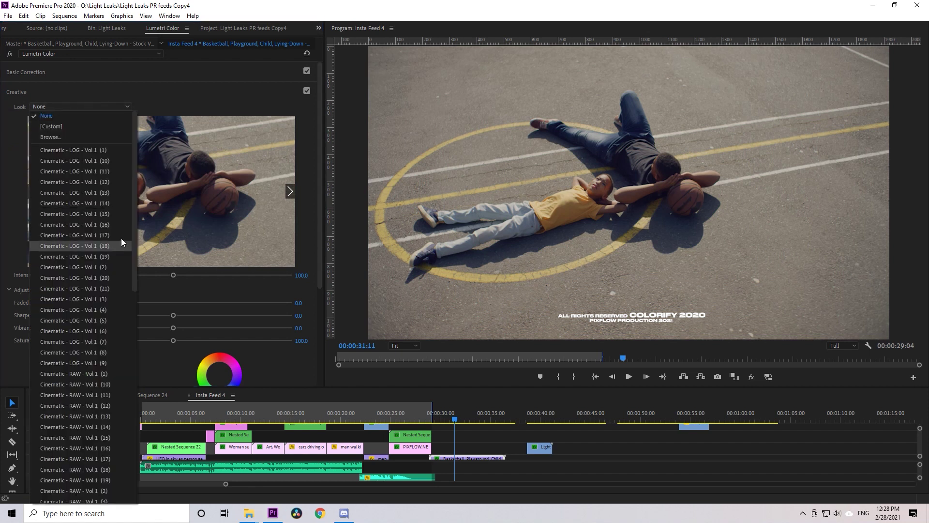
pyautogui.moveTo(136, 201); pyautogui.dragTo(149, 172)
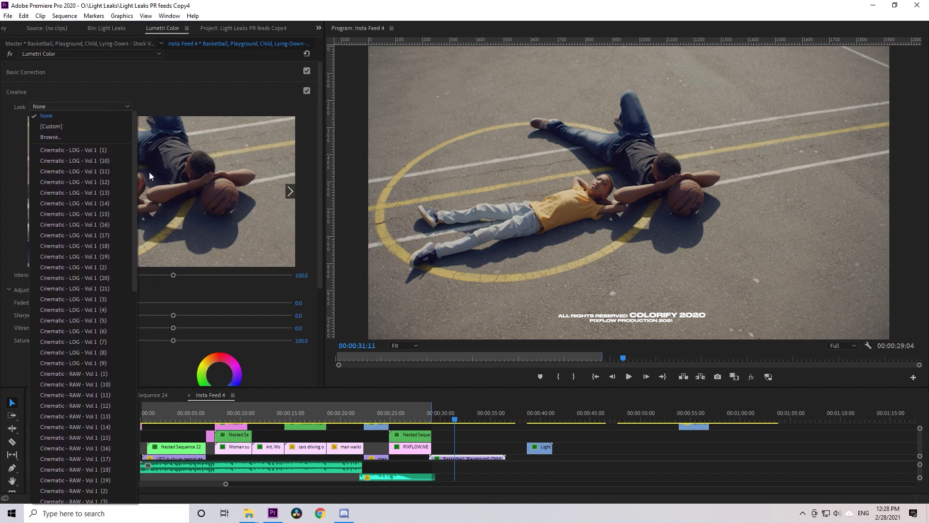
pyautogui.click(93, 299)
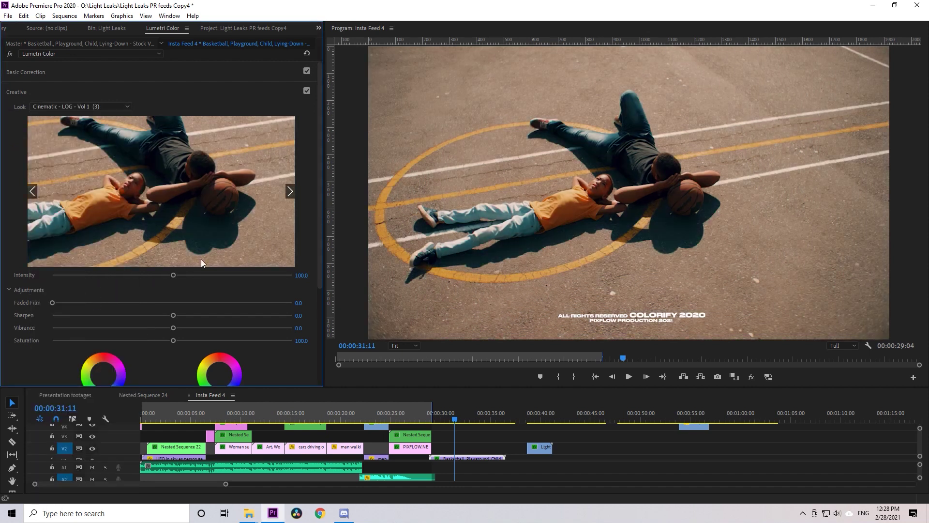
pyautogui.click(290, 192)
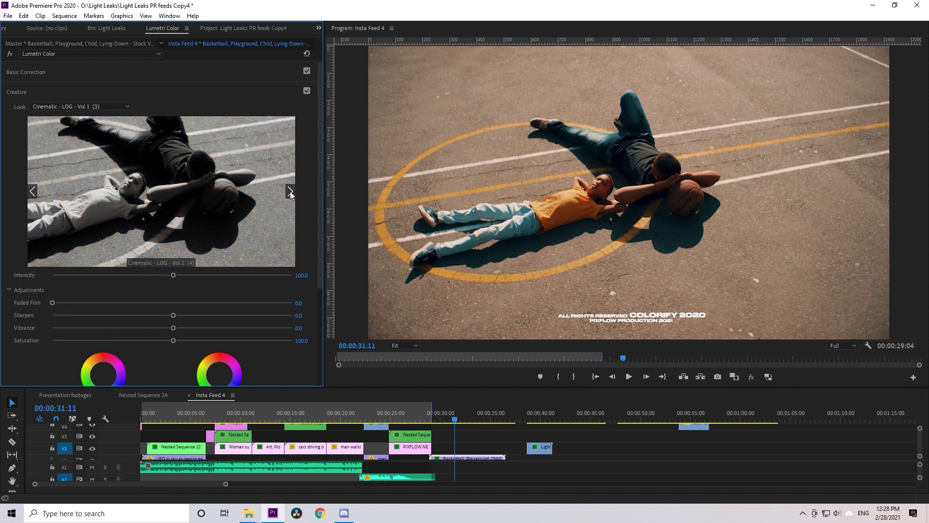
pyautogui.click(147, 189)
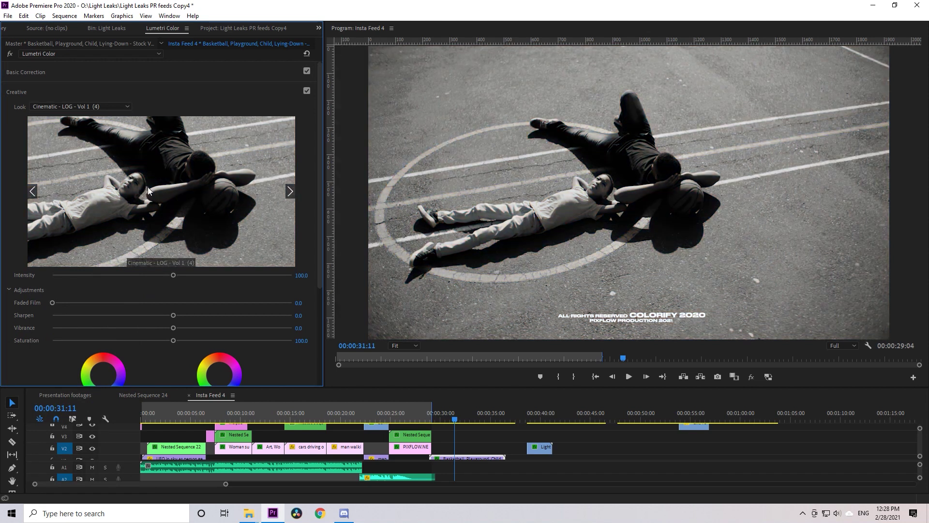
pyautogui.click(290, 191)
pyautogui.click(257, 193)
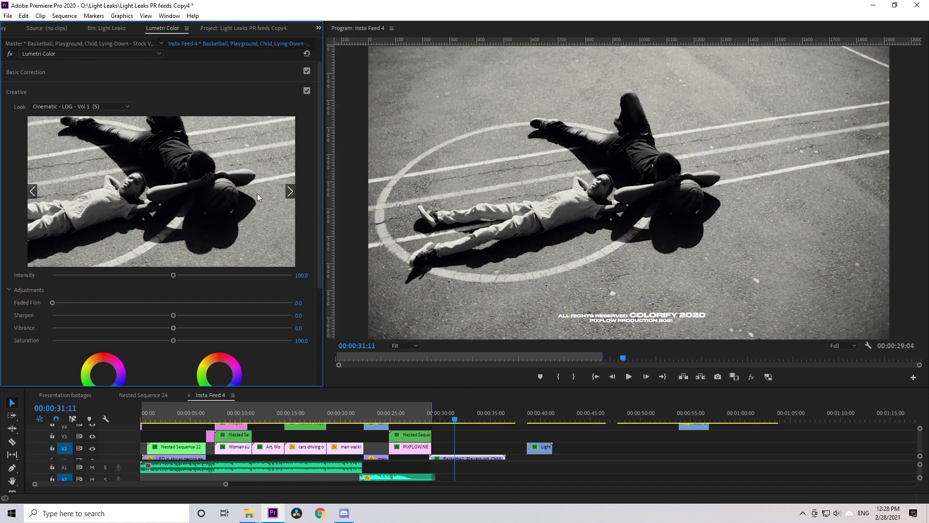
# Preview LOG (6) and (8), then settle on the Cinematic - RAW - Vol 1 (10) look.
pyautogui.click(291, 190)
pyautogui.click(179, 195)
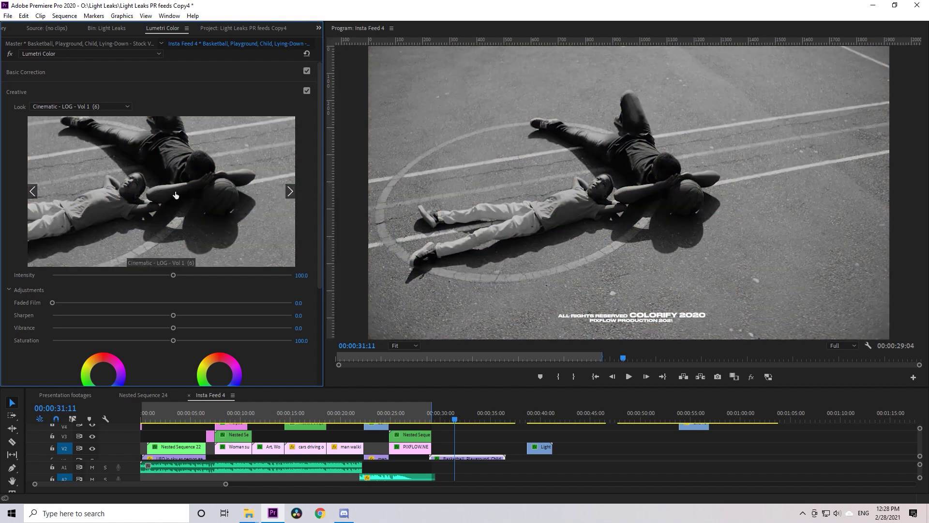
pyautogui.click(289, 191)
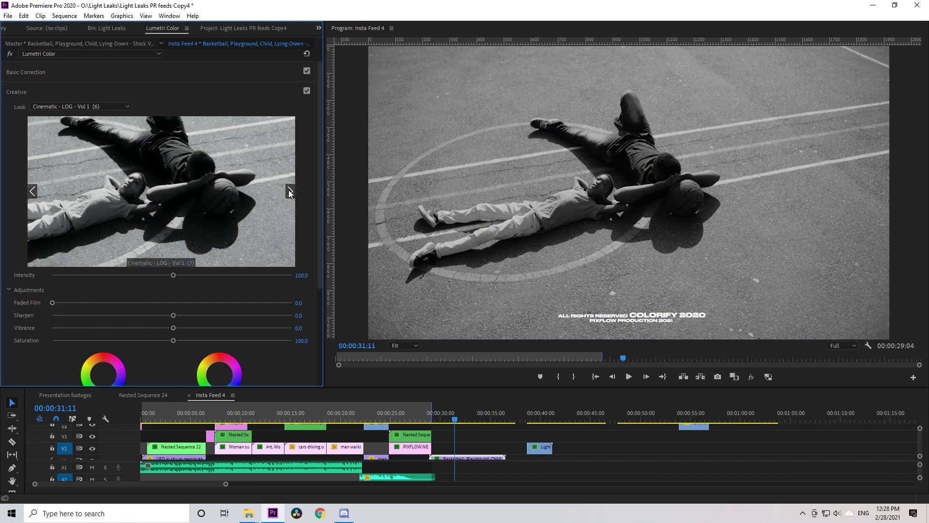
pyautogui.click(289, 191)
pyautogui.click(266, 196)
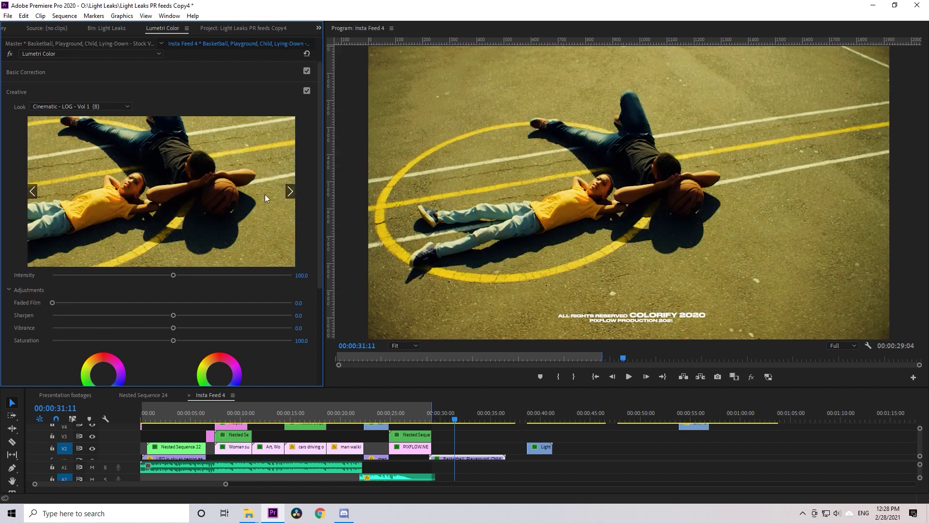
pyautogui.click(290, 191)
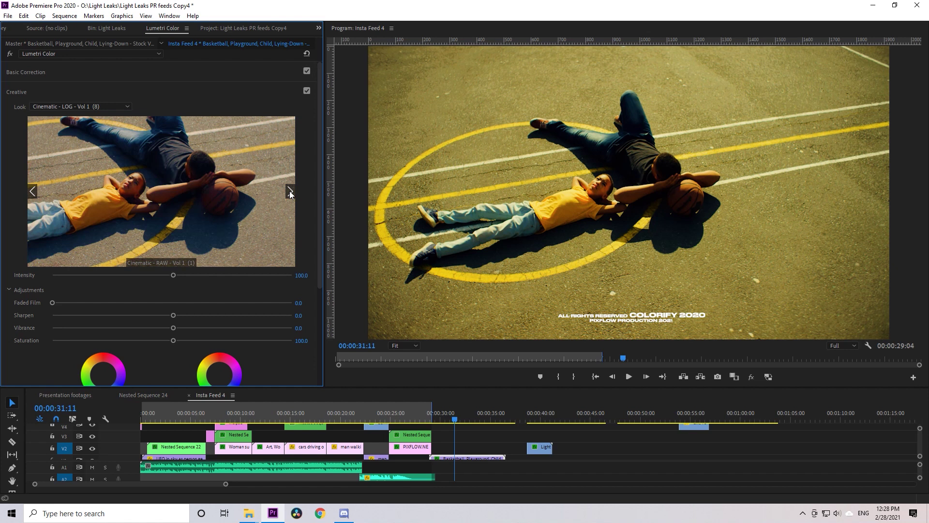
pyautogui.click(290, 191)
pyautogui.click(181, 190)
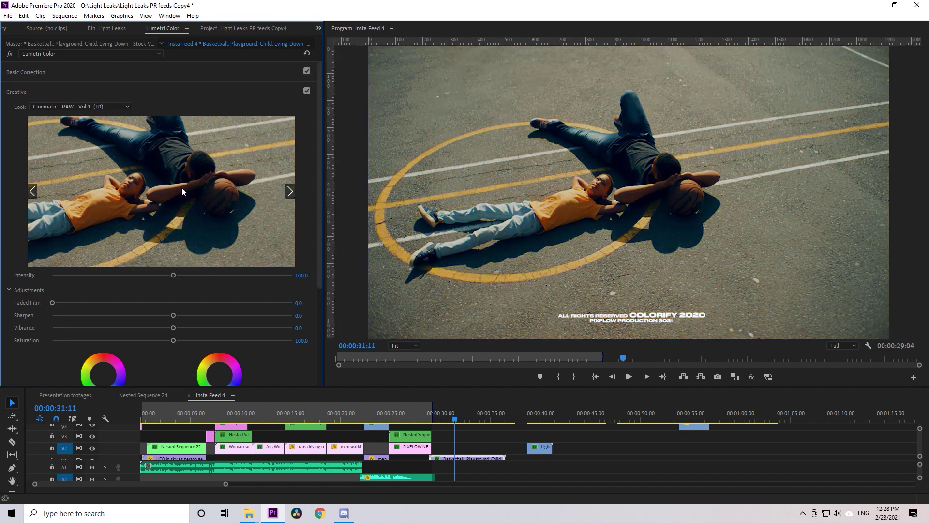
pyautogui.click(85, 76)
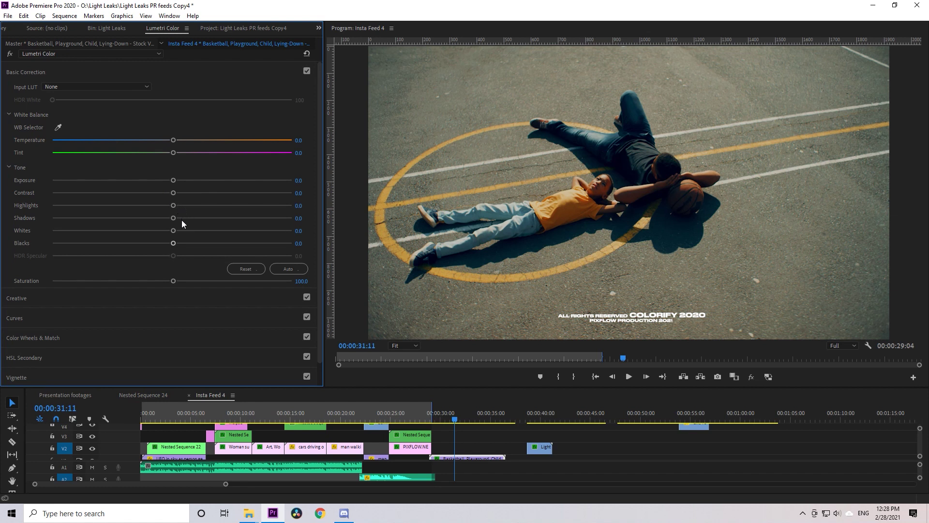
# Raise Shadows, set Temperature 3.2 and Tint 6.0, and return the playhead to 00:00:30:09.
pyautogui.moveTo(182, 220); pyautogui.dragTo(162, 193)
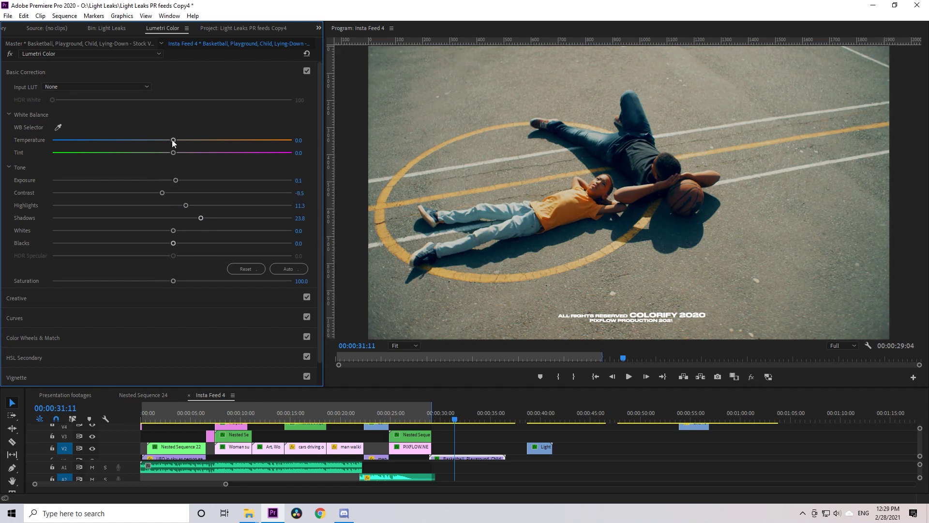
pyautogui.moveTo(173, 141); pyautogui.dragTo(176, 141)
pyautogui.moveTo(180, 153); pyautogui.dragTo(177, 152)
pyautogui.click(445, 419)
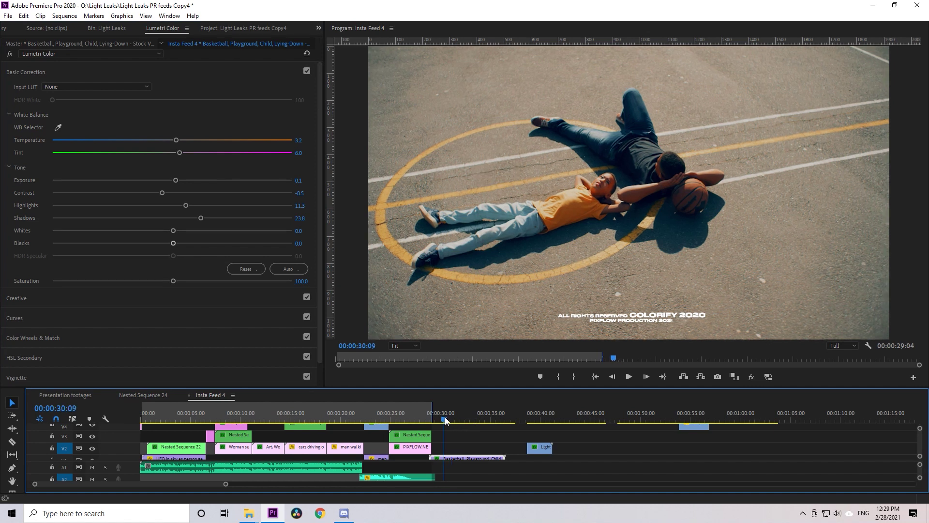
# Play the graded clip, copy Cinematic Vol. 1, and open After Effects 2020's Lumetri LUTs Creative folder.
pyautogui.press('space')
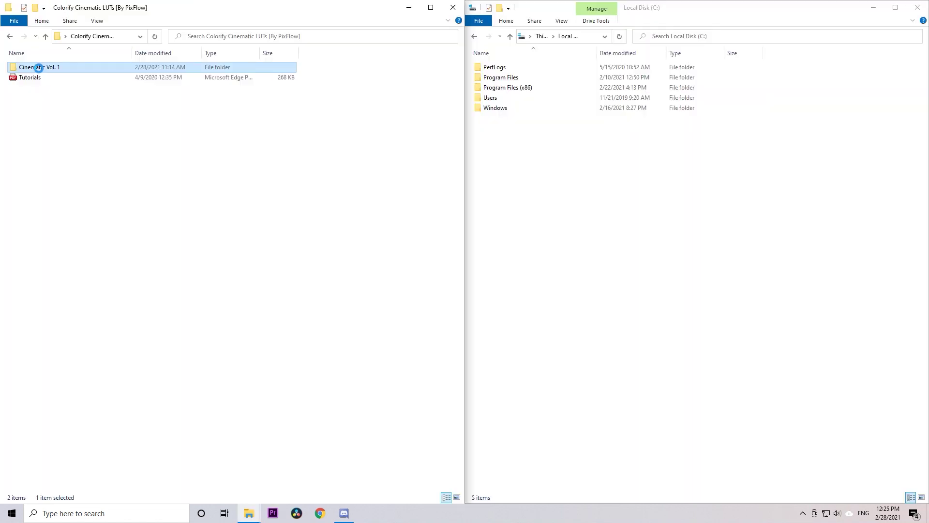
pyautogui.rightClick(38, 69)
pyautogui.click(62, 292)
pyautogui.doubleClick(511, 78)
pyautogui.click(503, 70)
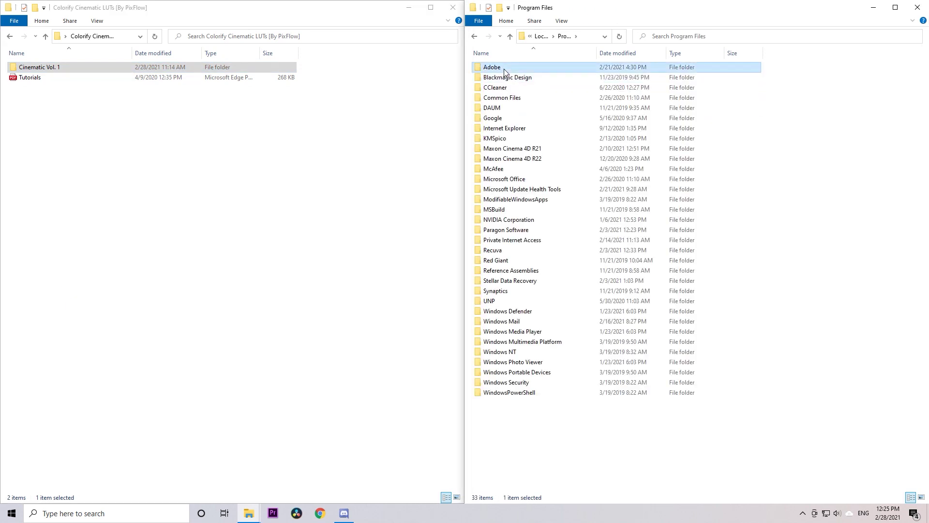
pyautogui.doubleClick(503, 70)
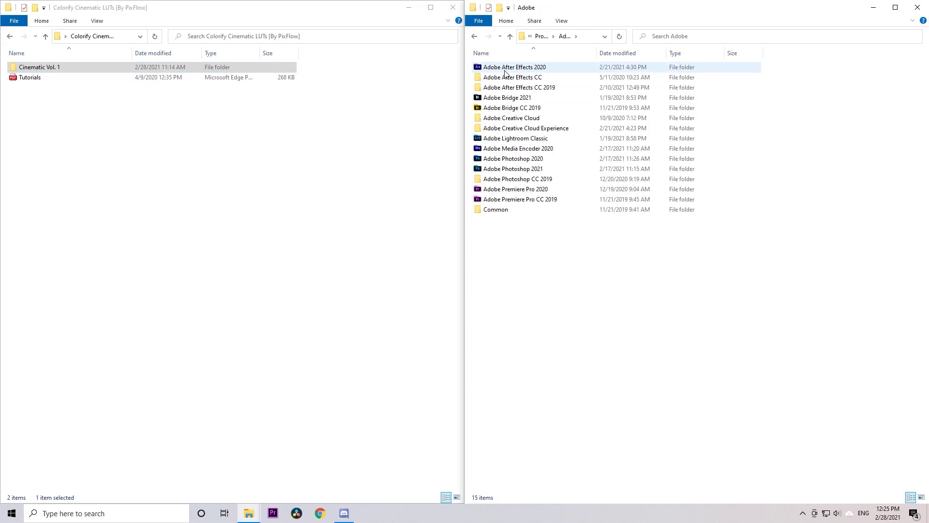
pyautogui.doubleClick(504, 68)
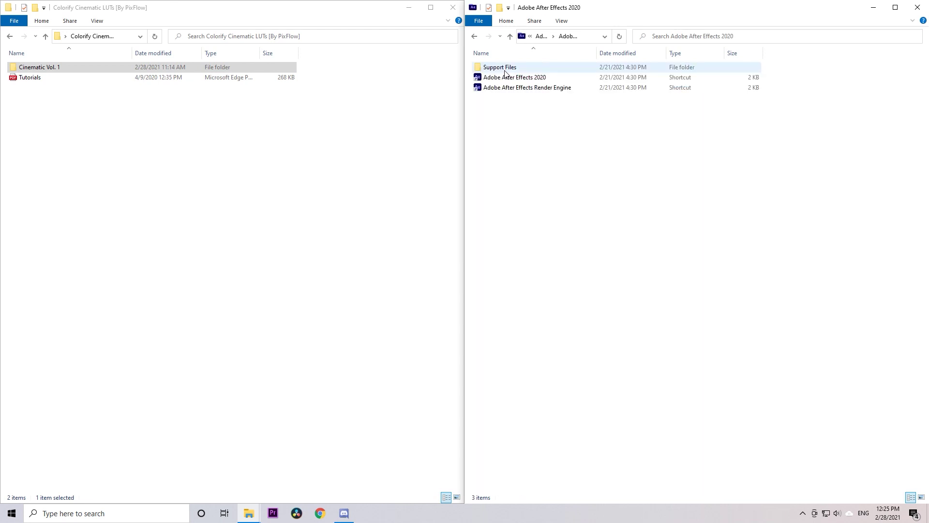
pyautogui.doubleClick(505, 69)
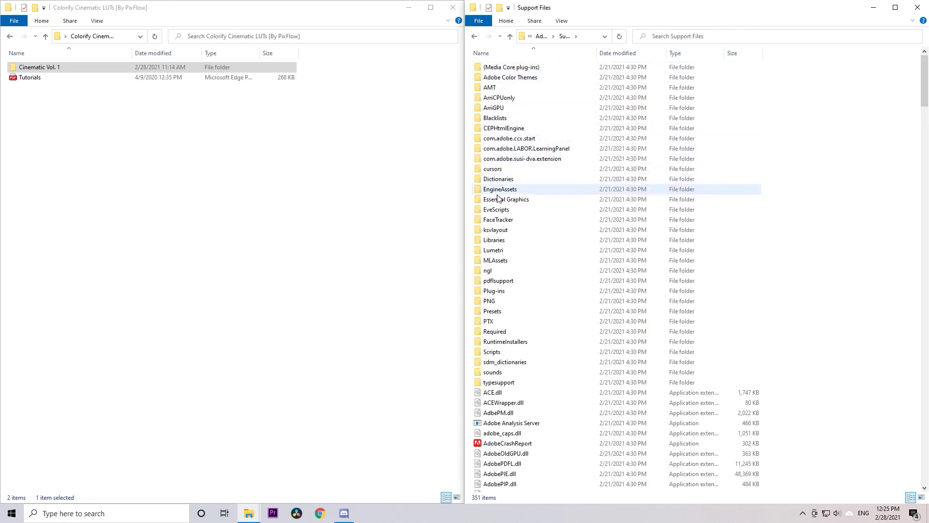
pyautogui.doubleClick(499, 249)
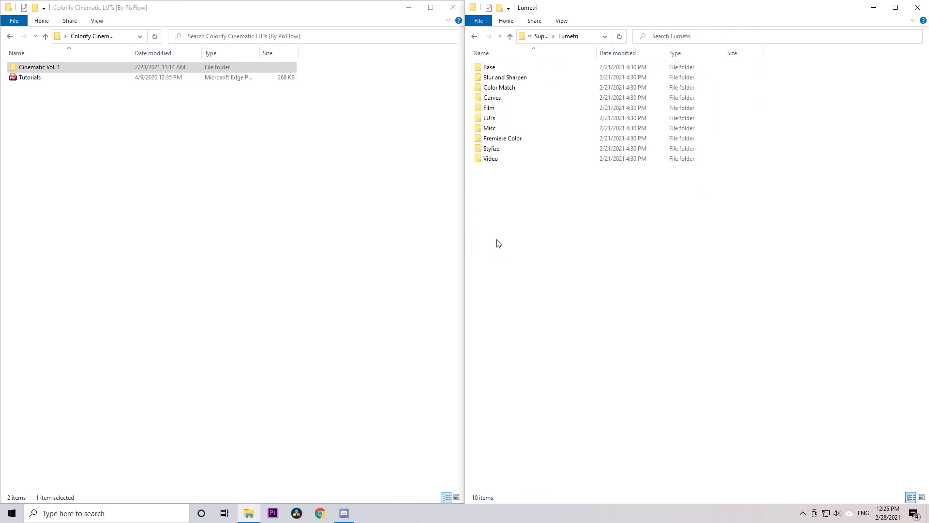
pyautogui.doubleClick(501, 119)
pyautogui.doubleClick(493, 67)
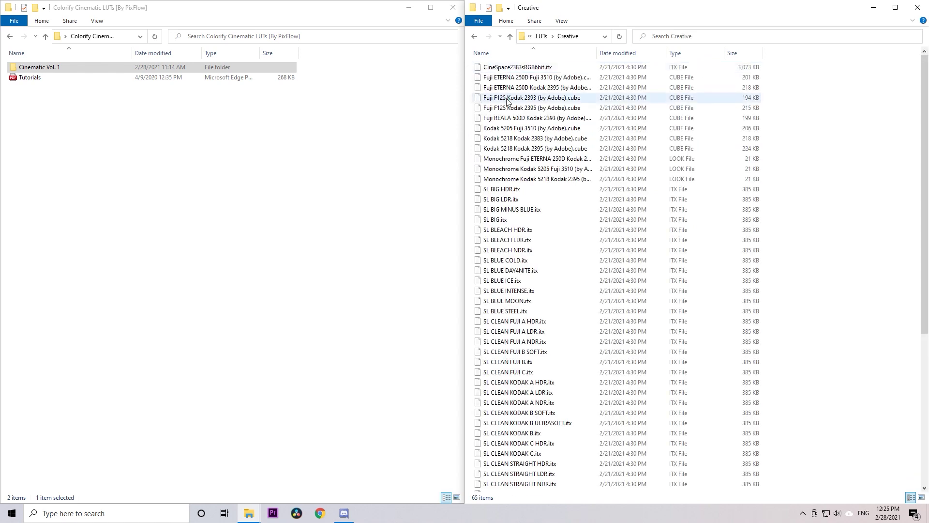
# Delete all 65 default LUT files in the Creative folder, granting administrator permission.
pyautogui.hotkey('ctrl', 'a')
pyautogui.press('Delete')
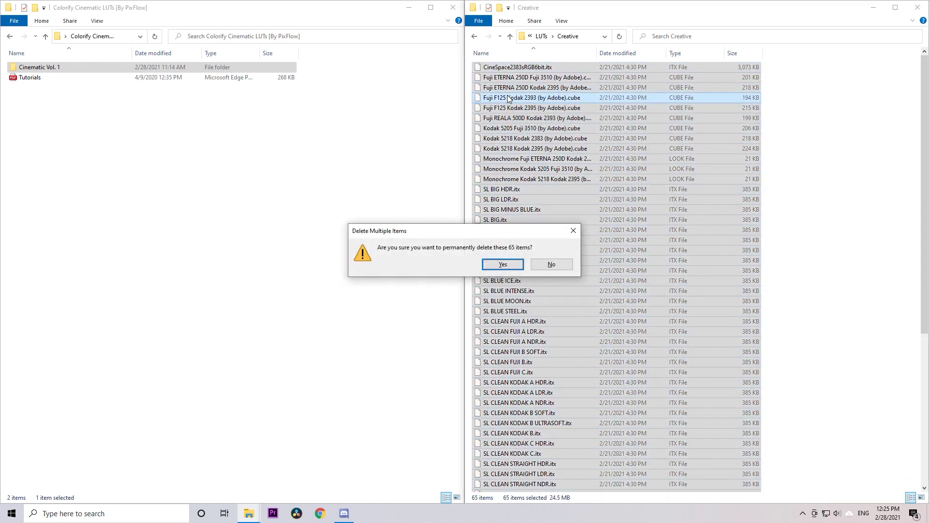
pyautogui.press('Return')
pyautogui.click(430, 196)
pyautogui.click(433, 208)
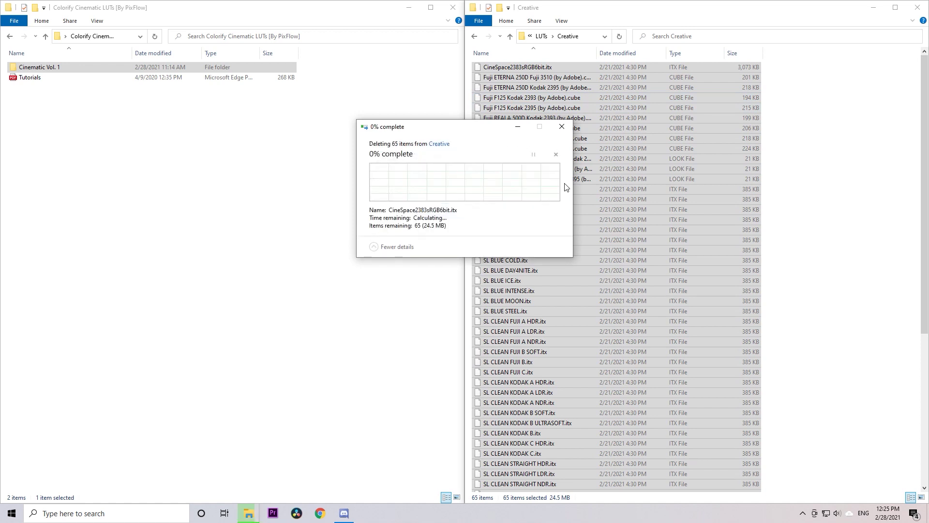
# Paste Cinematic Vol. 1 into the emptied Creative folder with administrator permission.
pyautogui.rightClick(766, 122)
pyautogui.click(777, 189)
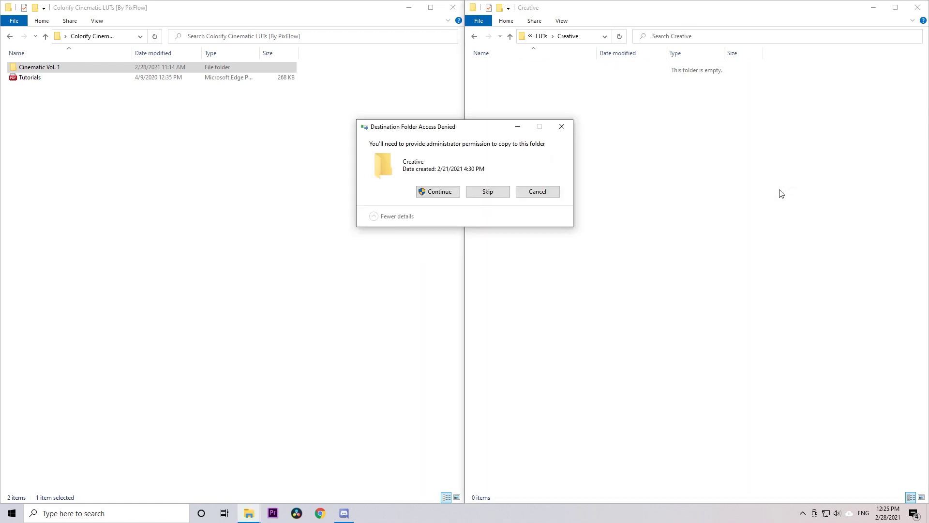
pyautogui.click(440, 192)
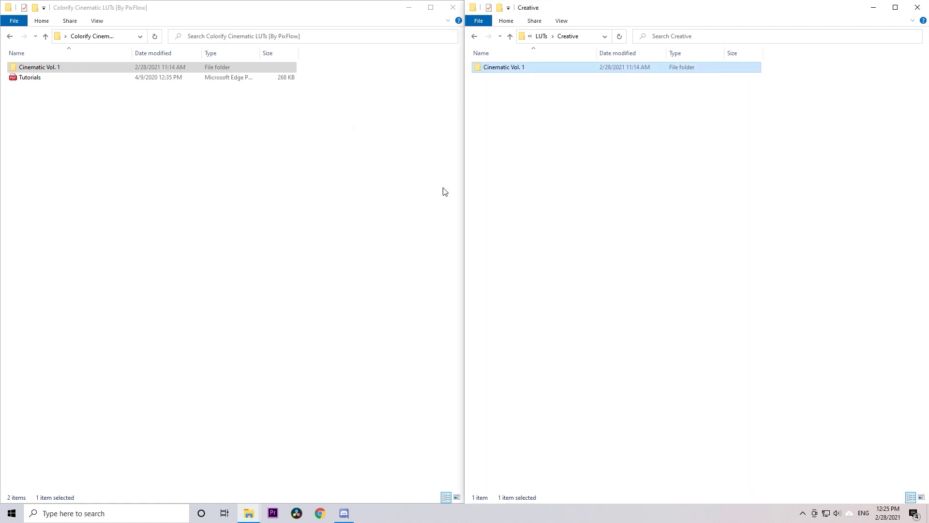
pyautogui.click(542, 140)
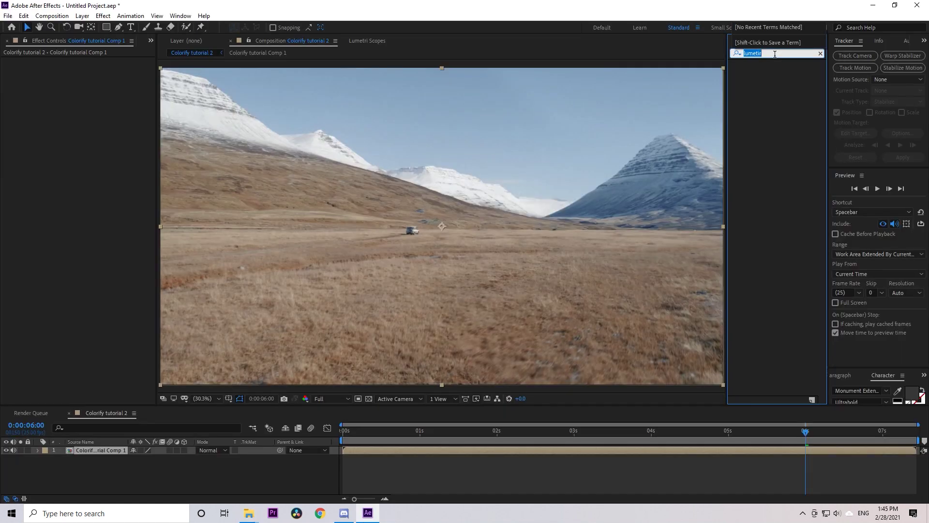
# Search Effects & Presets for 'lumetr' and drop Lumetri Color onto layer 1.
pyautogui.click(775, 53)
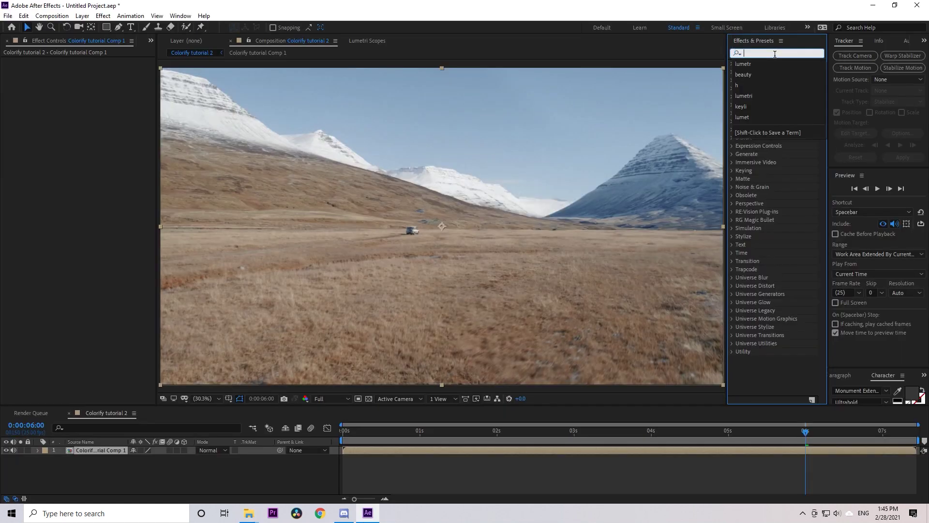
pyautogui.click(171, 467)
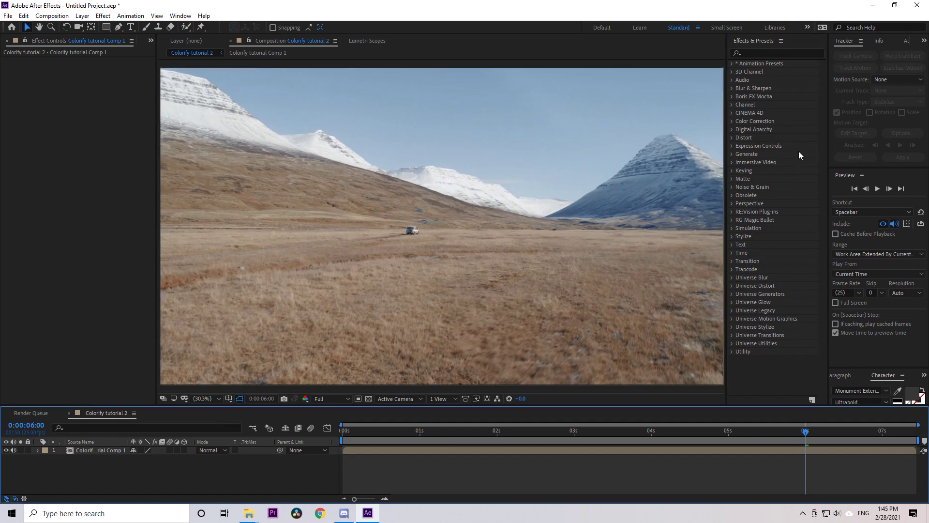
pyautogui.click(767, 53)
pyautogui.write('lumetr')
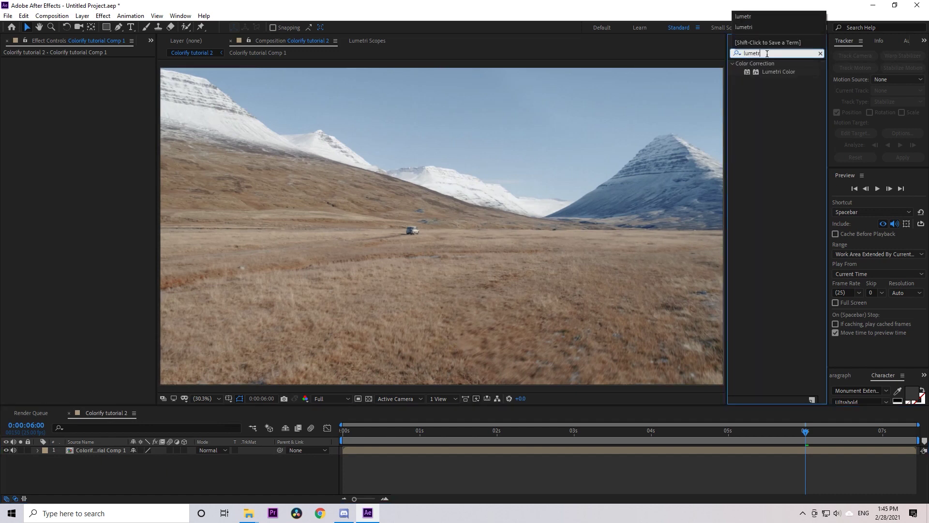
pyautogui.moveTo(774, 72); pyautogui.dragTo(94, 453)
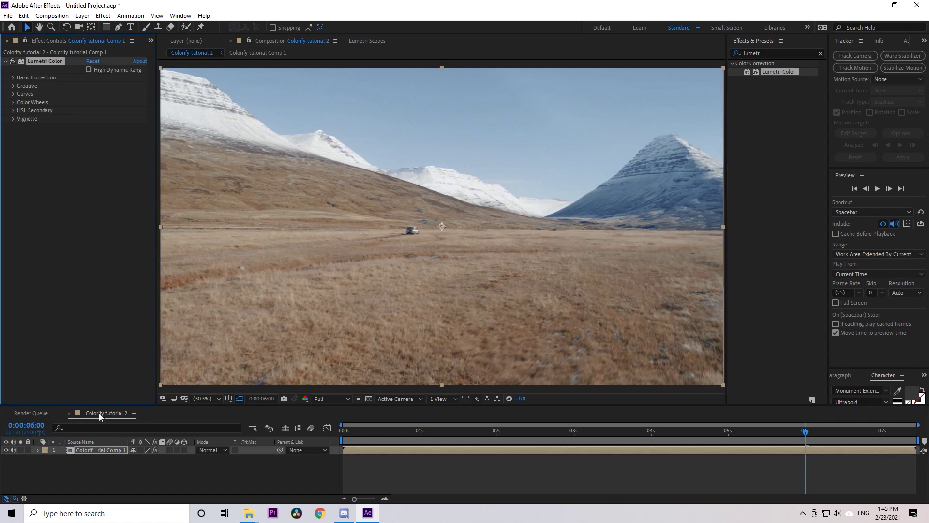
# In Creative, try Cinematic - LOG - Vol 1 (20), then switch to a Cinematic RAW look.
pyautogui.click(14, 86)
pyautogui.click(95, 102)
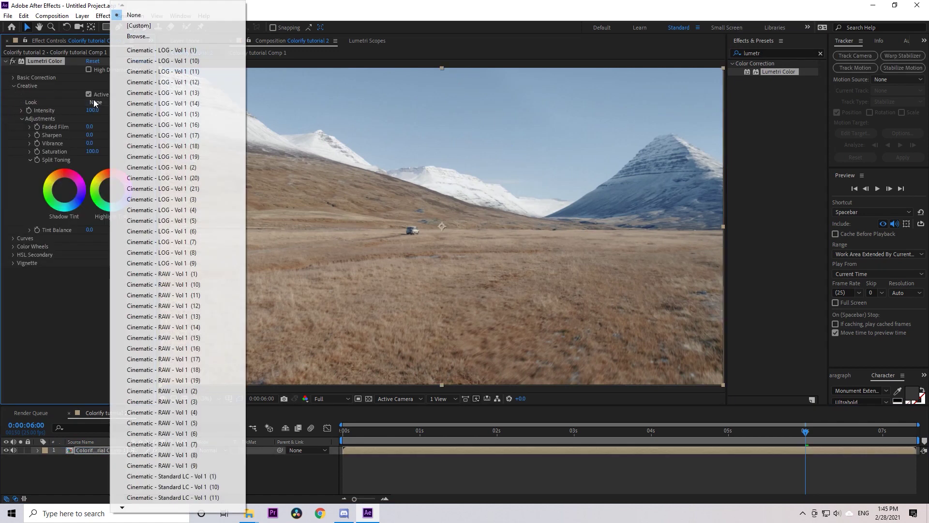
pyautogui.moveTo(136, 507)
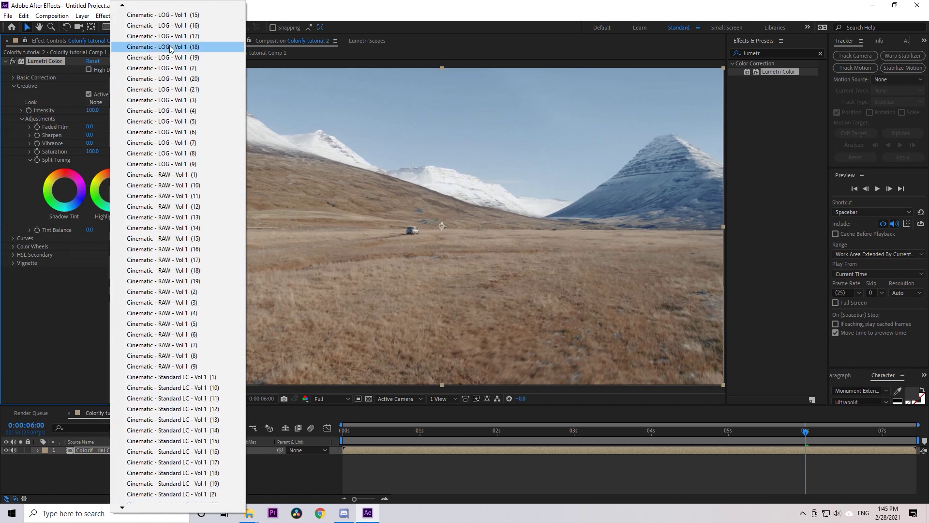
pyautogui.click(170, 78)
pyautogui.click(118, 102)
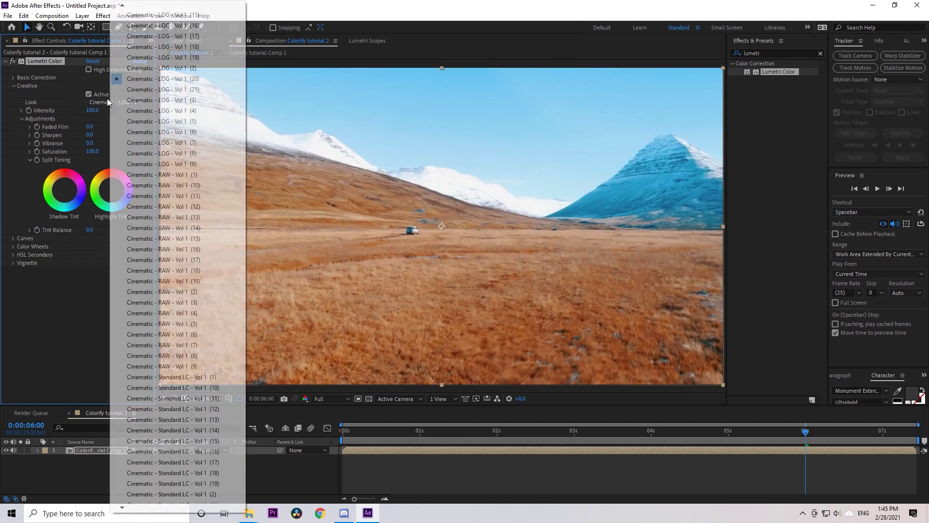
pyautogui.click(172, 177)
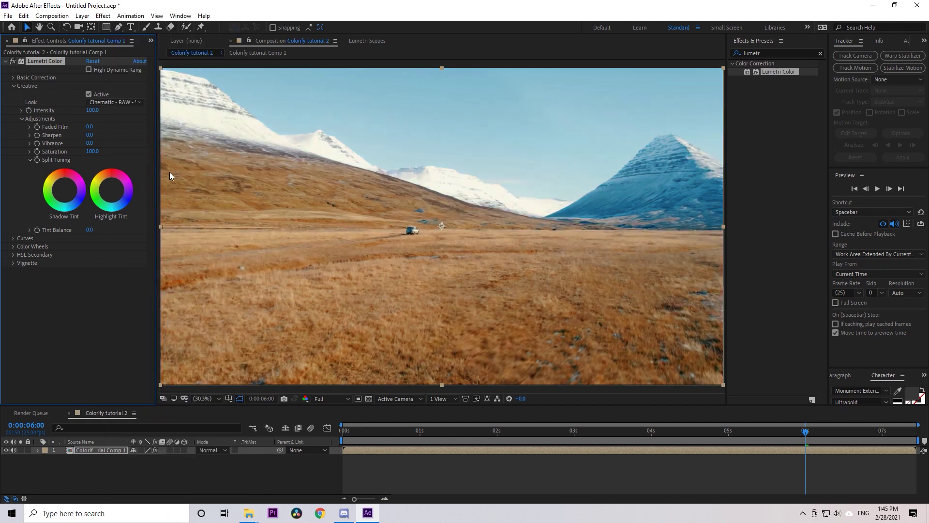
# Apply Cinematic - RAW - Vol 1 (3) and set the look Intensity to 142.
pyautogui.click(126, 102)
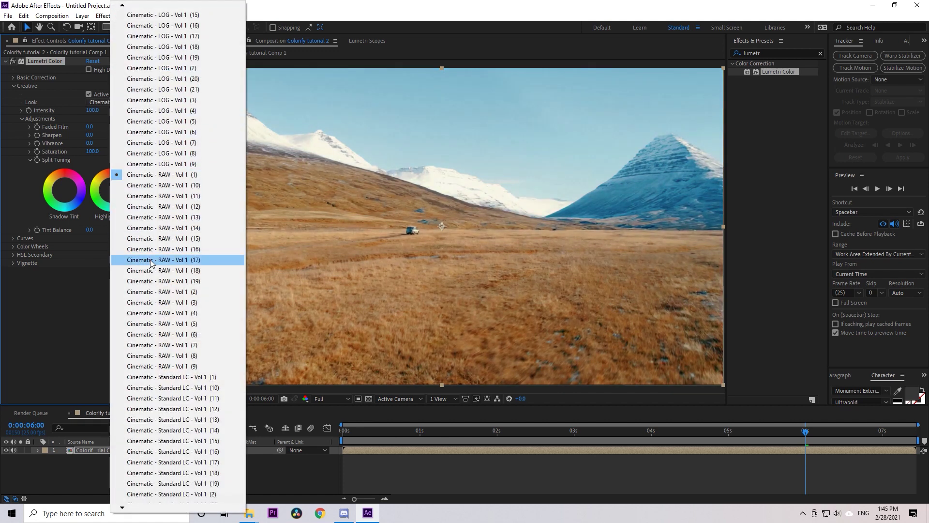
pyautogui.click(151, 263)
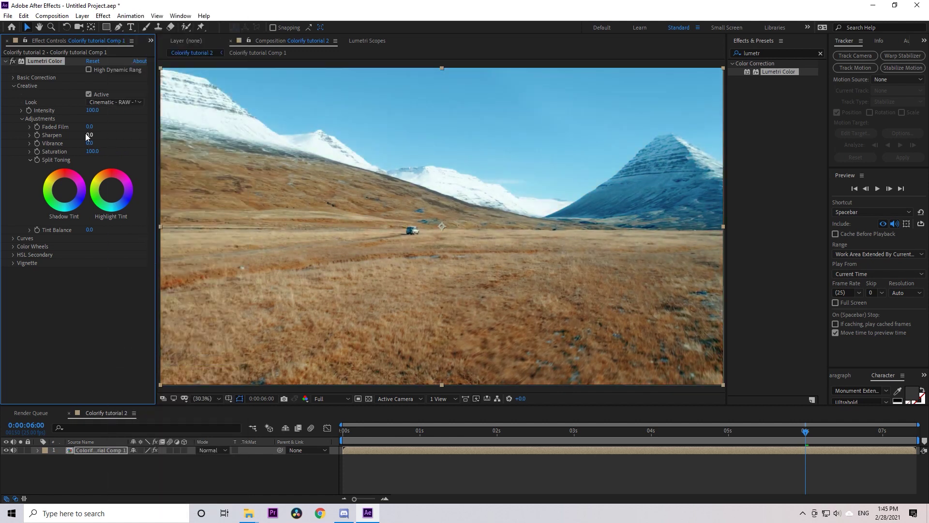
pyautogui.click(113, 102)
pyautogui.click(156, 303)
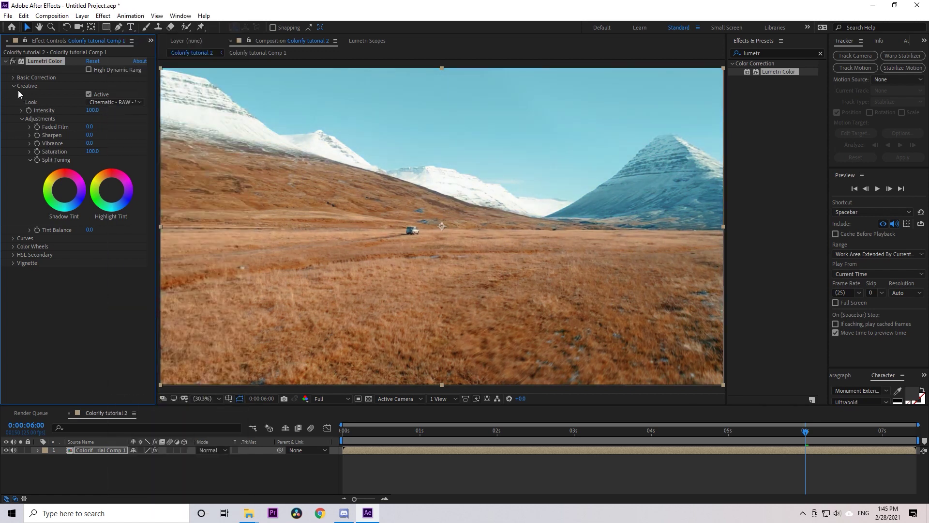
pyautogui.click(15, 85)
pyautogui.click(14, 86)
pyautogui.moveTo(92, 110)
pyautogui.mouseDown()
pyautogui.moveTo(66, 112)
pyautogui.moveTo(110, 110)
pyautogui.mouseUp()
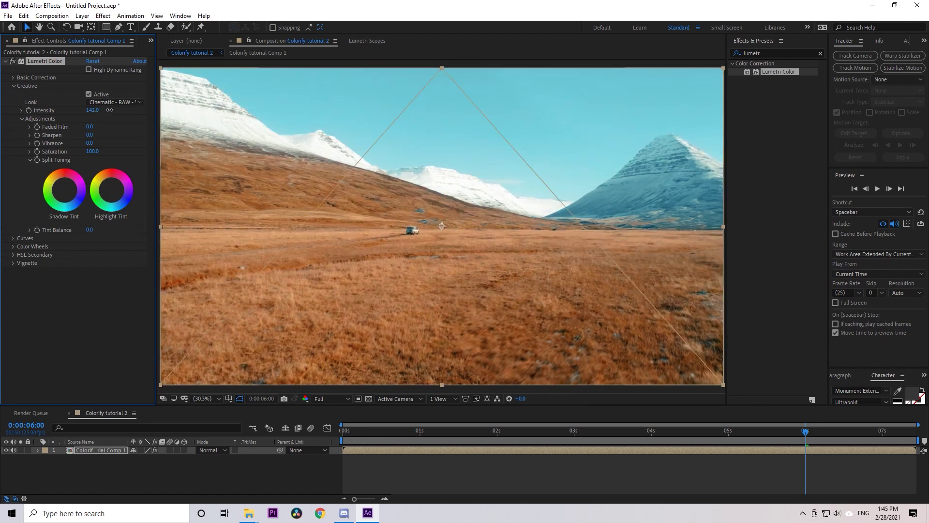
# Open Basic Correction, raise Contrast to 17 and adjust Highlights.
pyautogui.click(13, 85)
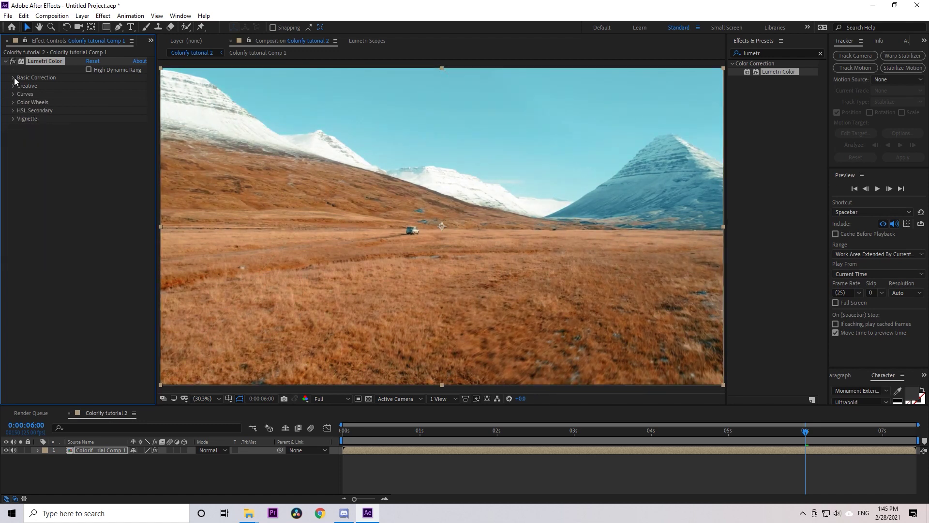
pyautogui.click(14, 78)
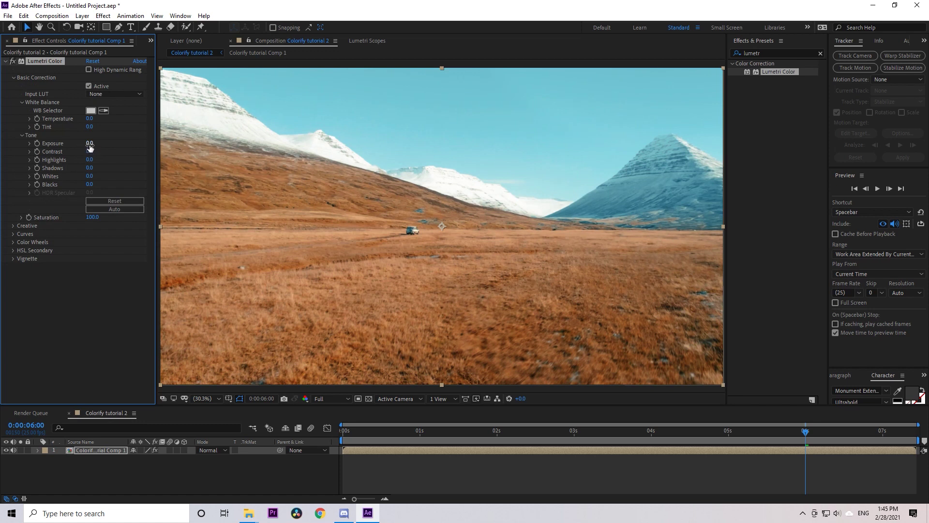
pyautogui.moveTo(95, 152); pyautogui.dragTo(100, 152)
pyautogui.moveTo(97, 160); pyautogui.dragTo(99, 160)
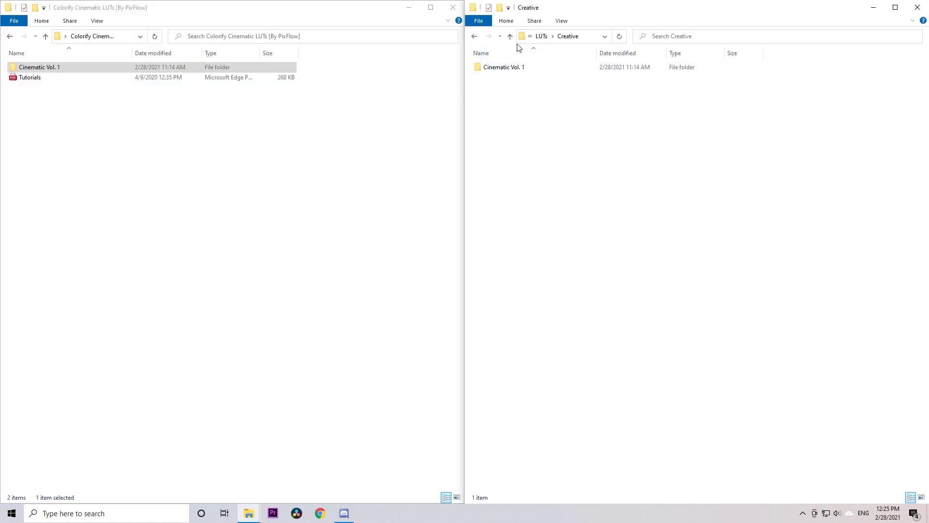
# Open the C: drive in the right window and copy the Cinematic Vol. 1 folder.
pyautogui.click(530, 35)
pyautogui.click(532, 99)
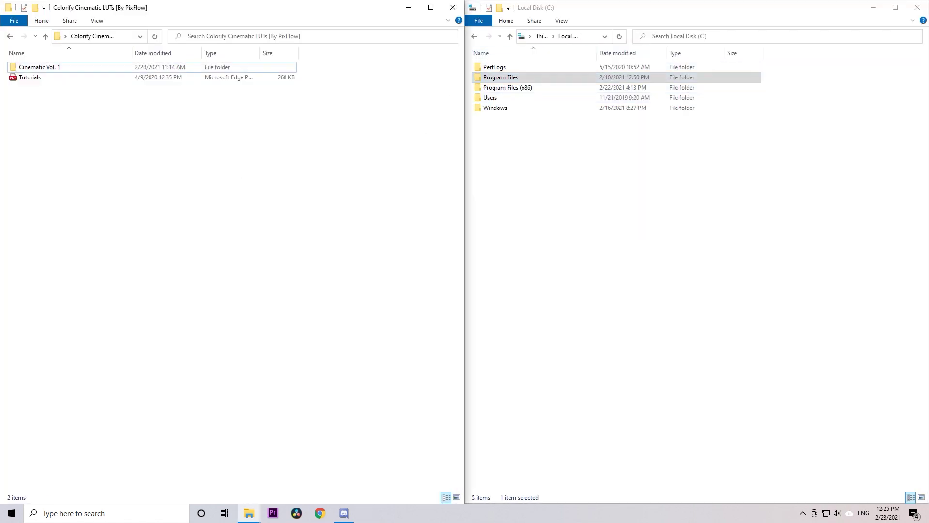
pyautogui.click(52, 65)
pyautogui.hotkey('shift', 'F10')
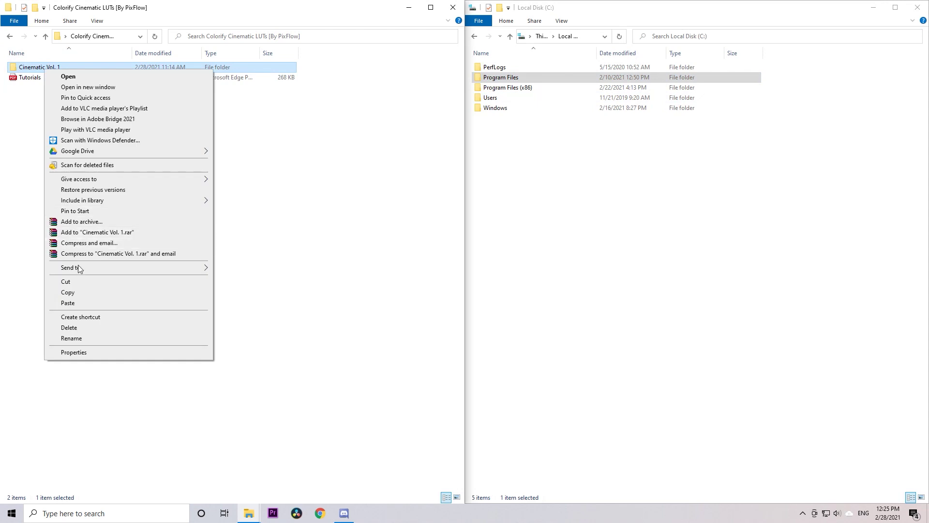
pyautogui.click(78, 292)
# Browse to Program Files\Adobe\Adobe Photoshop 2020\Presets\3DLUTs in the right window.
pyautogui.doubleClick(498, 78)
pyautogui.click(498, 70)
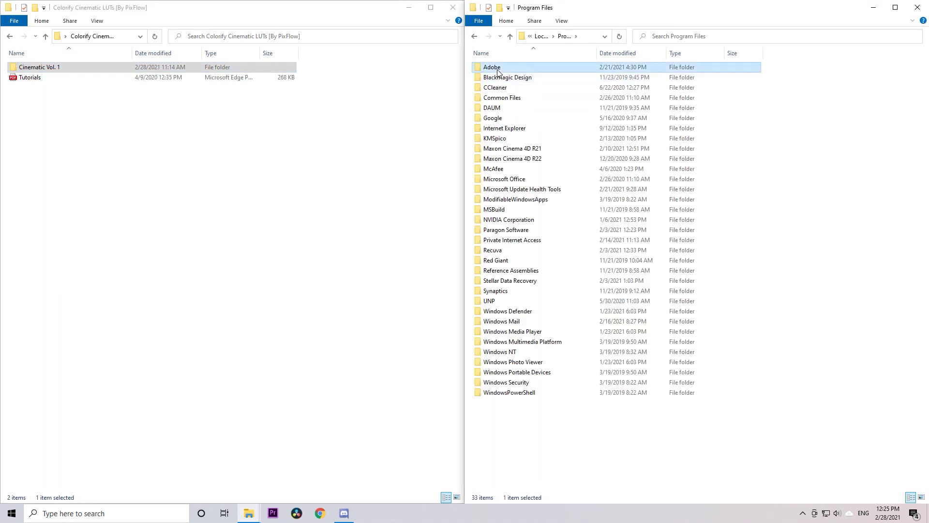
pyautogui.doubleClick(497, 71)
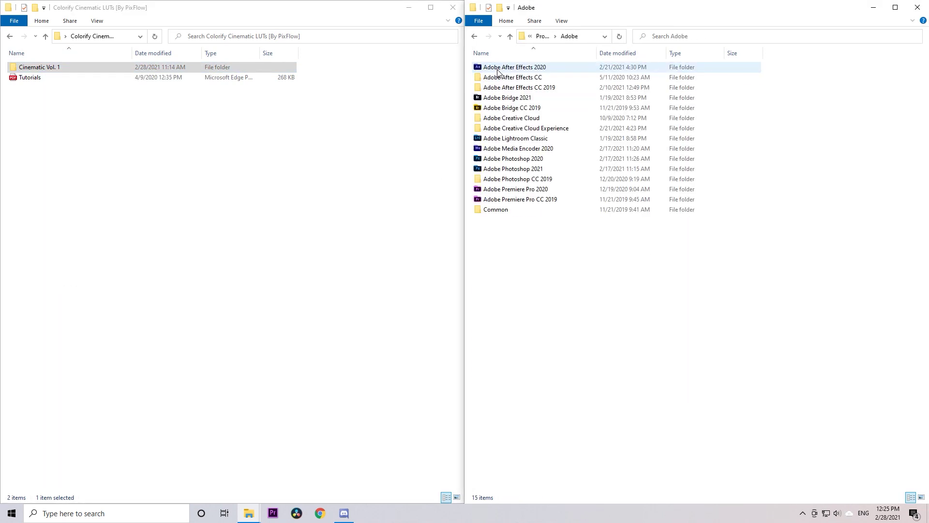
pyautogui.doubleClick(505, 158)
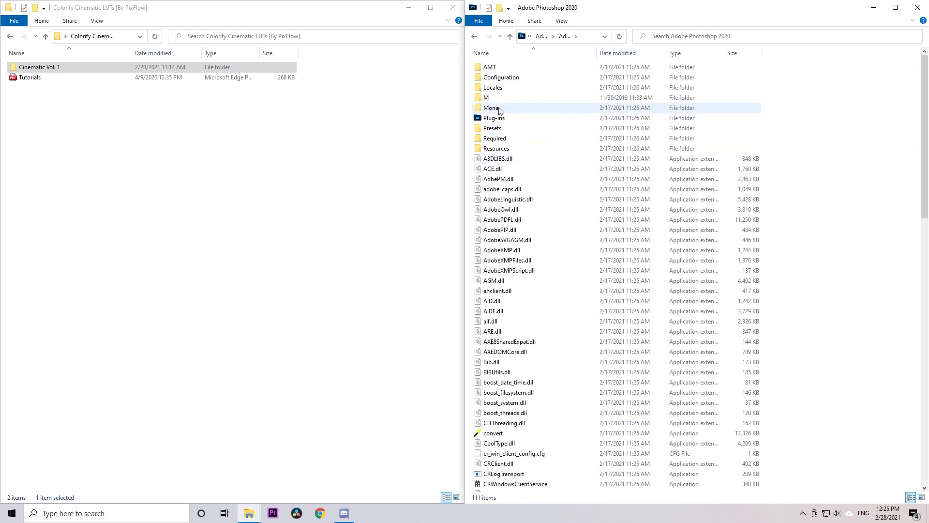
pyautogui.click(508, 129)
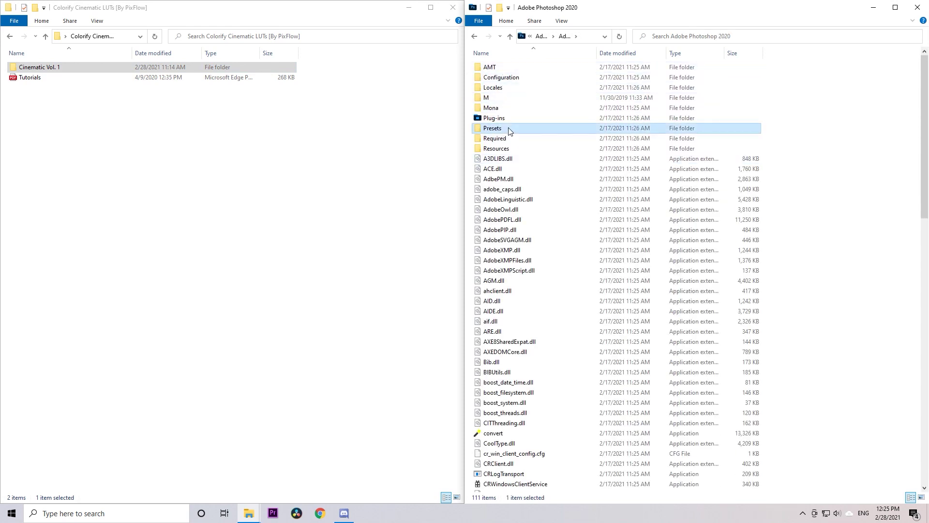
pyautogui.doubleClick(508, 129)
pyautogui.doubleClick(505, 78)
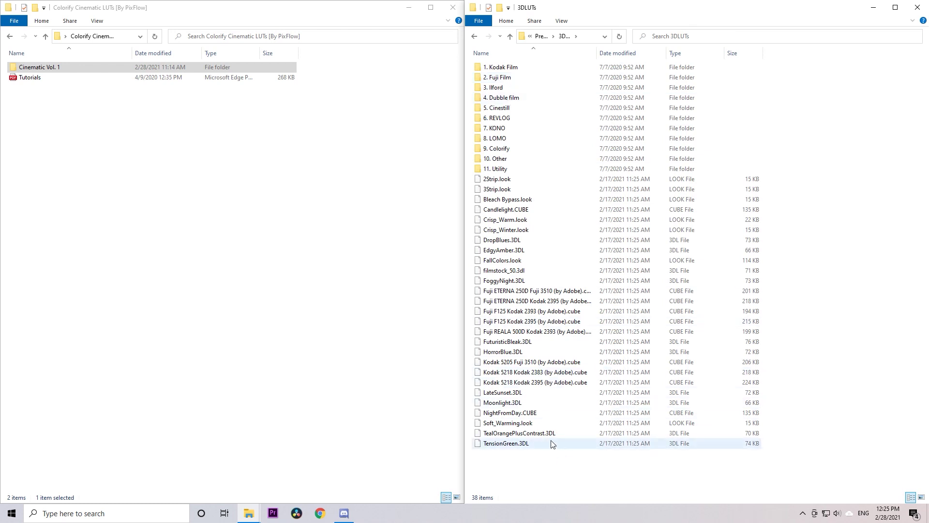
# Permanently delete all 38 default items in 3DLUTs, granting administrator permission.
pyautogui.hotkey('ctrl', 'a')
pyautogui.hotkey('shift', 'Delete')
pyautogui.press('Return')
pyautogui.press('Return')
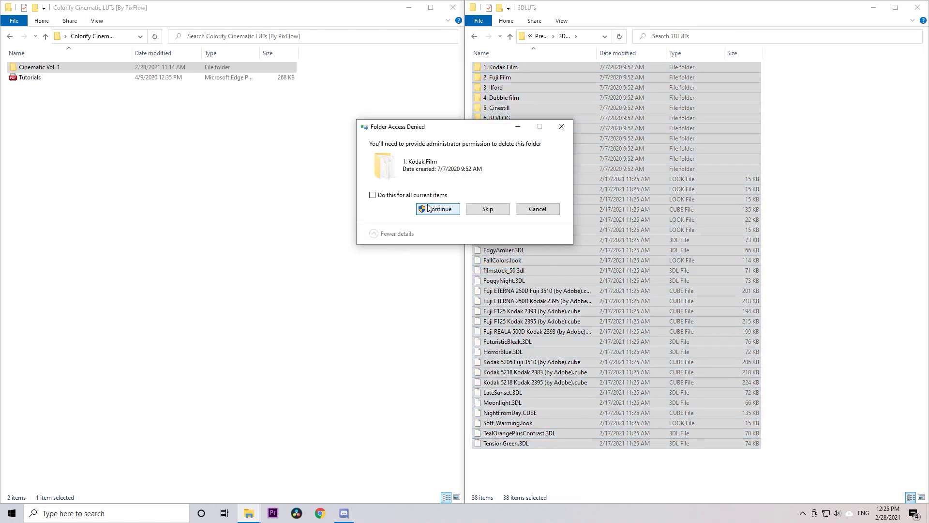
pyautogui.click(402, 196)
pyautogui.click(438, 208)
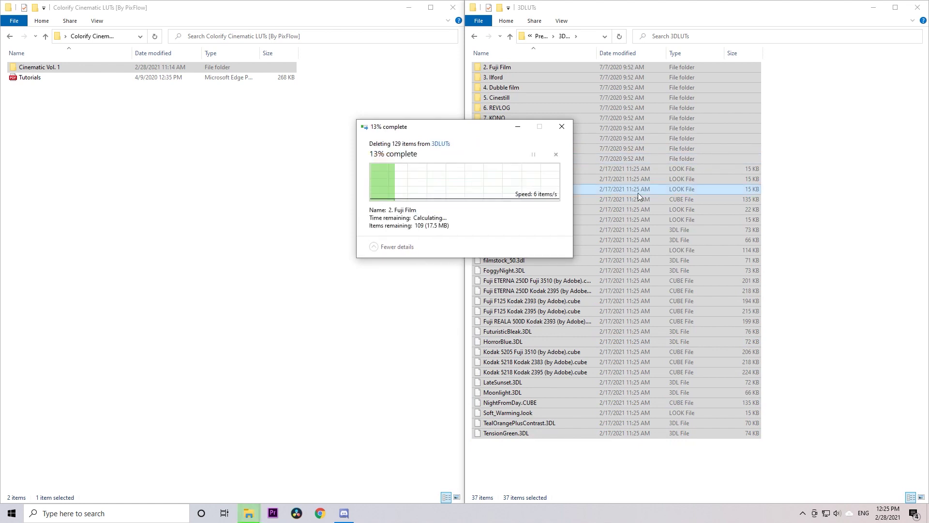
# Paste Cinematic Vol. 1 into the empty 3DLUTs folder with administrator permission.
pyautogui.rightClick(655, 154)
pyautogui.click(676, 220)
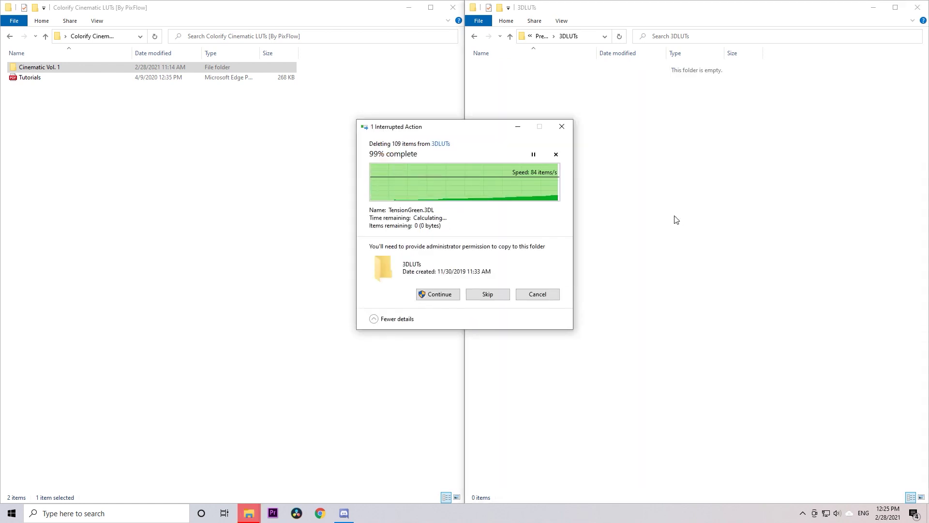
pyautogui.click(429, 293)
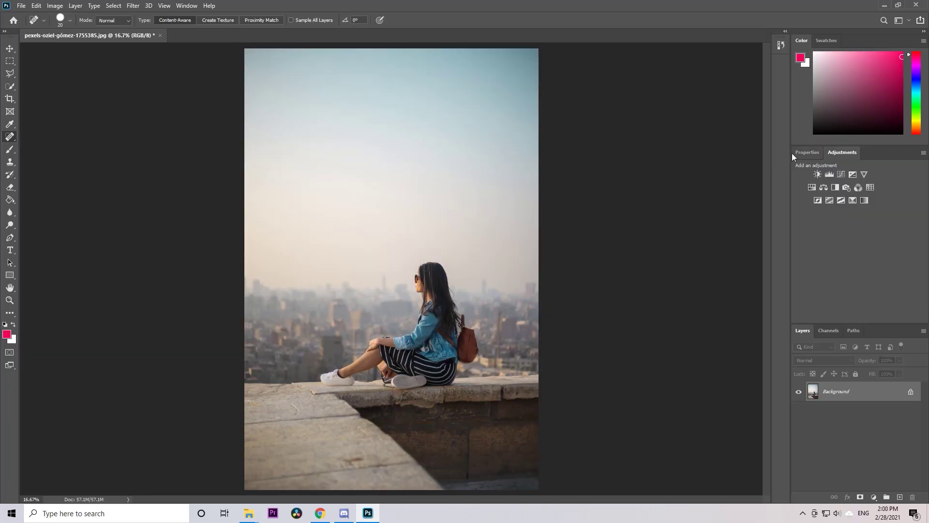
# Add a Color Lookup adjustment layer to the rooftop photo.
pyautogui.click(793, 153)
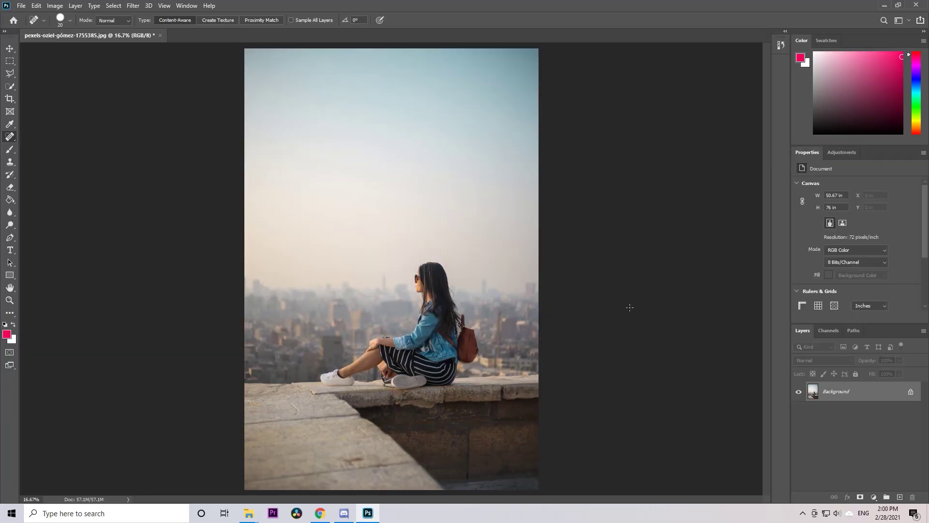
pyautogui.click(843, 153)
pyautogui.click(870, 188)
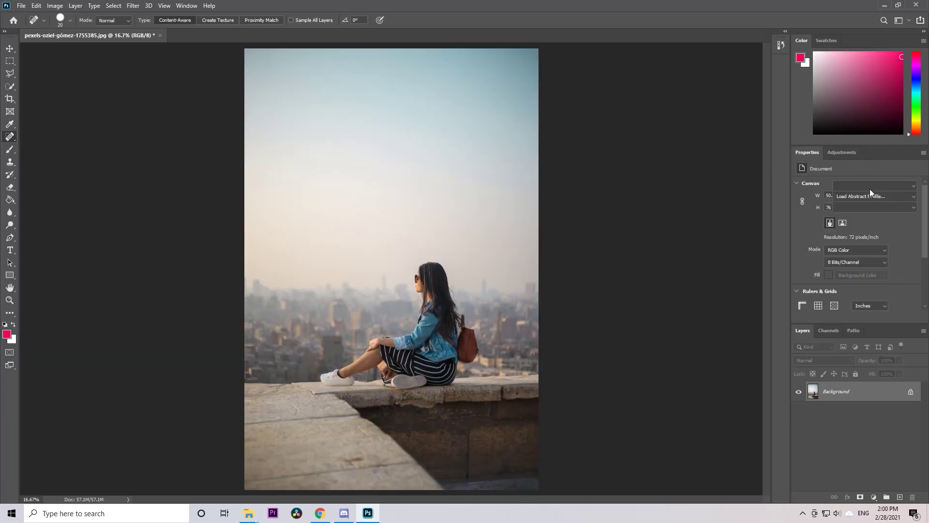
# Load a Cinematic - LOG .cube and cycle through the LOG LUTs to Vol 1 (14).
pyautogui.click(857, 186)
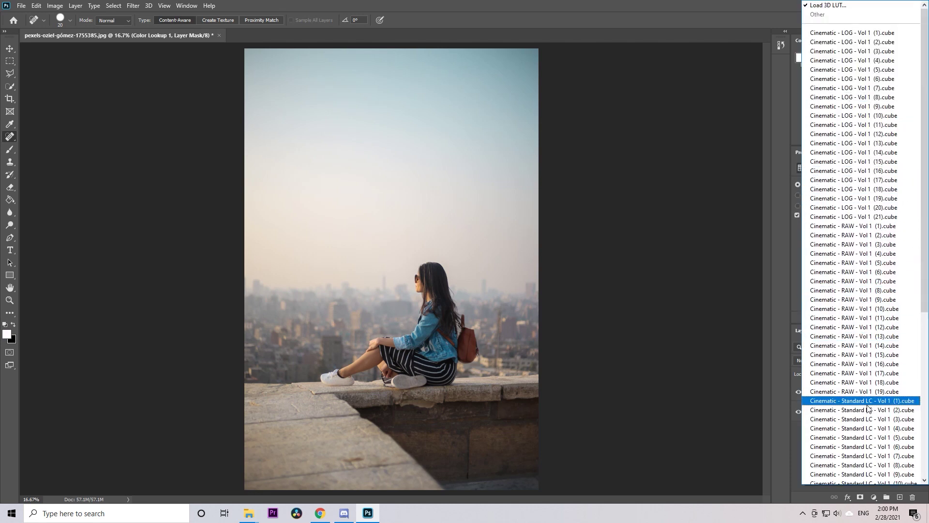
pyautogui.click(842, 33)
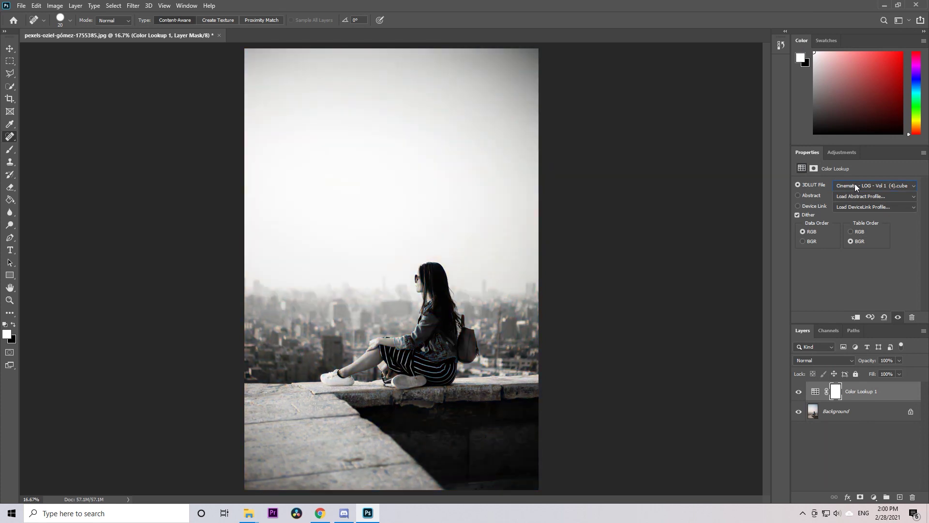
pyautogui.press('Down')
pyautogui.press('Down')
pyautogui.press('Down')
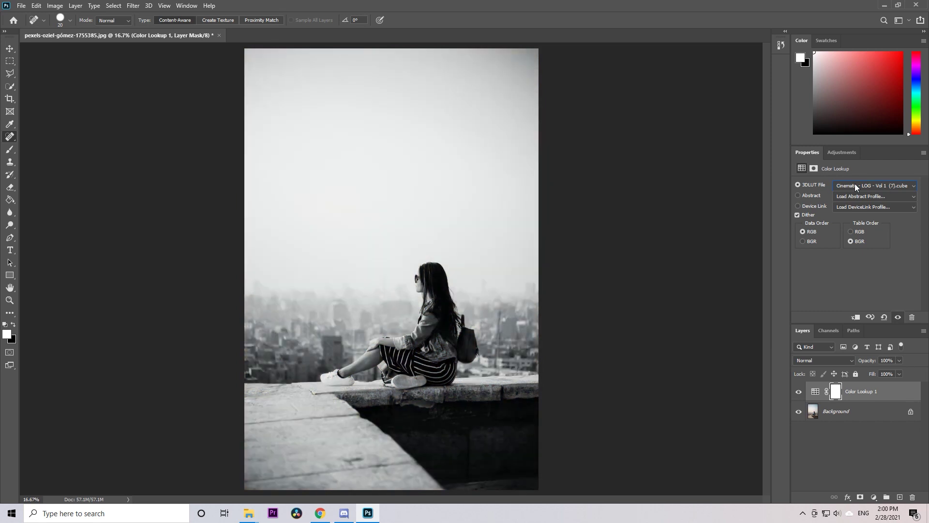
pyautogui.press('Down')
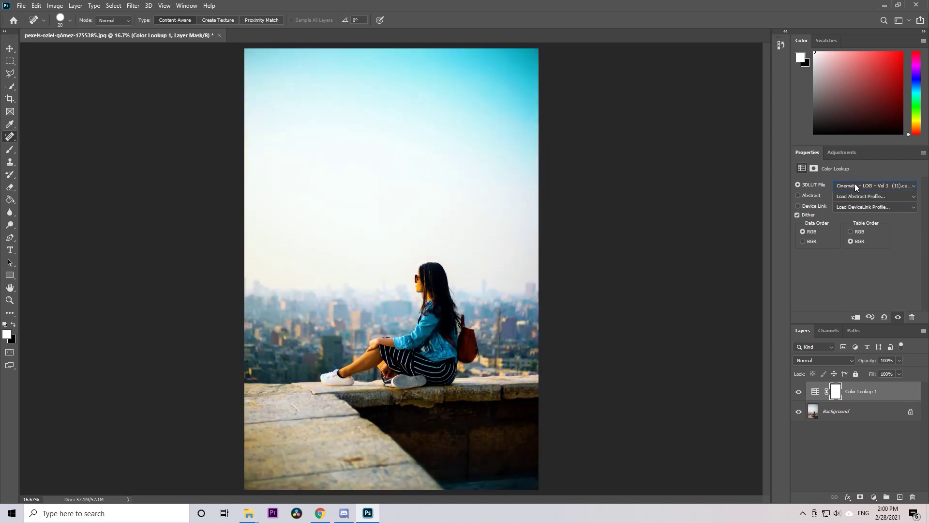
pyautogui.press('Down')
pyautogui.press('Down')
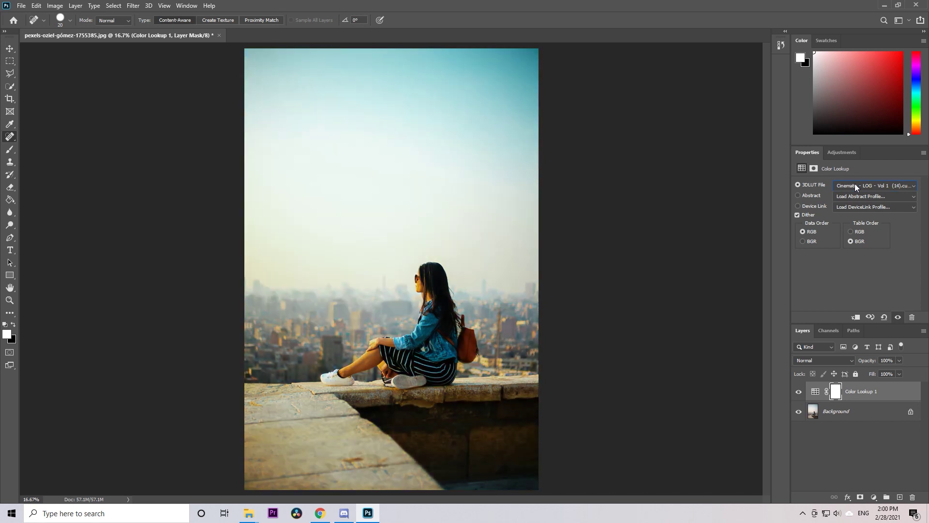
# Pick a Cinematic - Standard LC - Vol 1 LUT and cycle through the following presets.
pyautogui.click(855, 185)
pyautogui.scroll(-5, 914, 201)
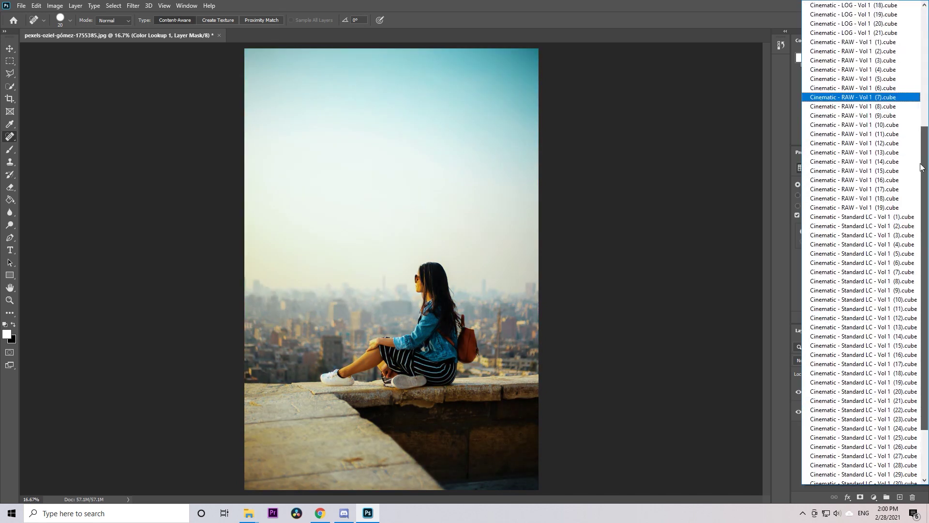
pyautogui.scroll(-1, 885, 203)
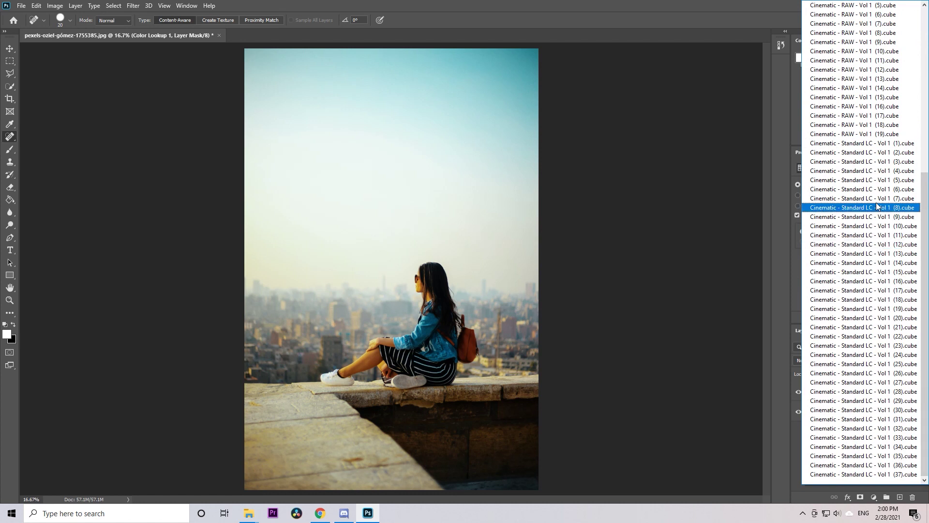
pyautogui.click(879, 183)
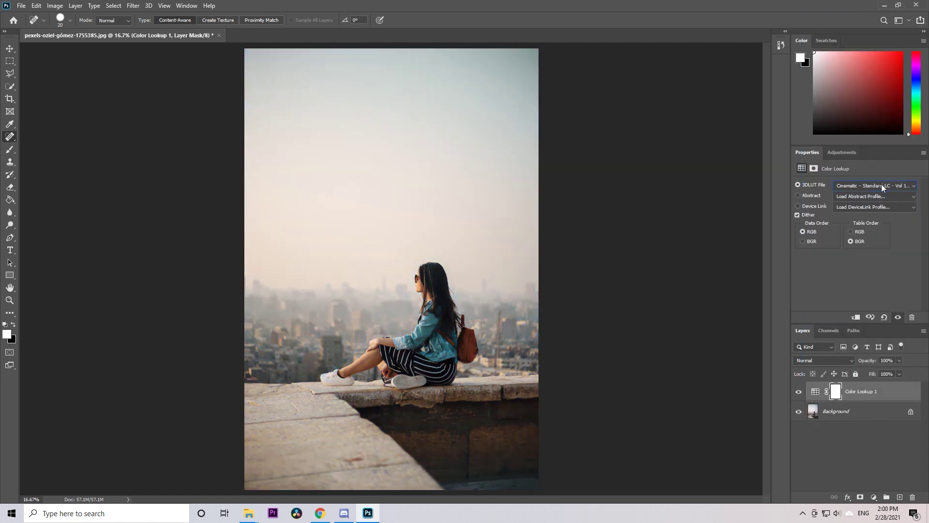
pyautogui.press('Down')
pyautogui.press('Down')
pyautogui.press('Down')
pyautogui.press('Down')
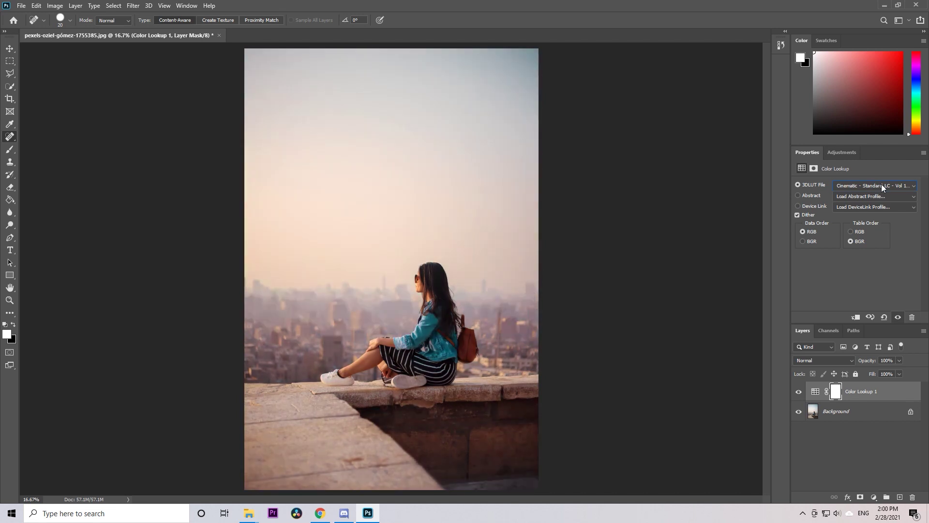
pyautogui.press('Down')
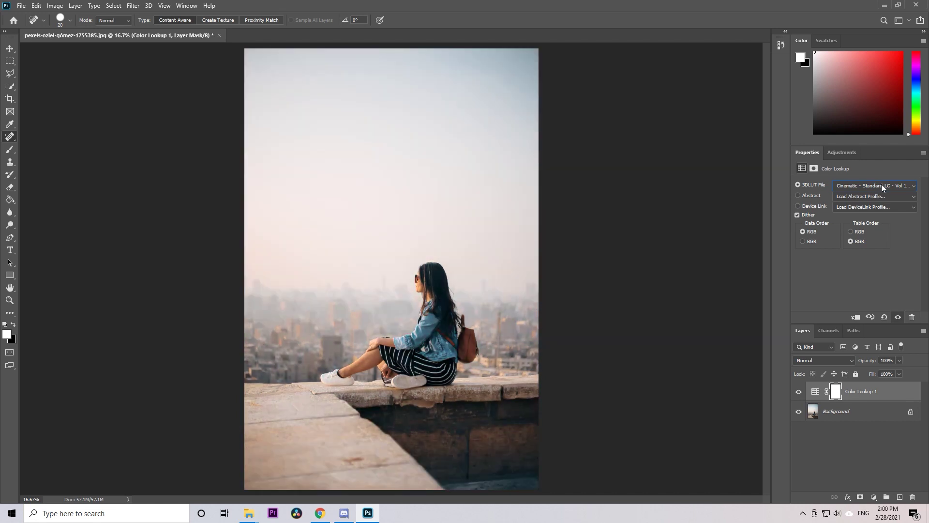
pyautogui.press('Down')
pyautogui.press('Down')
pyautogui.press('Down')
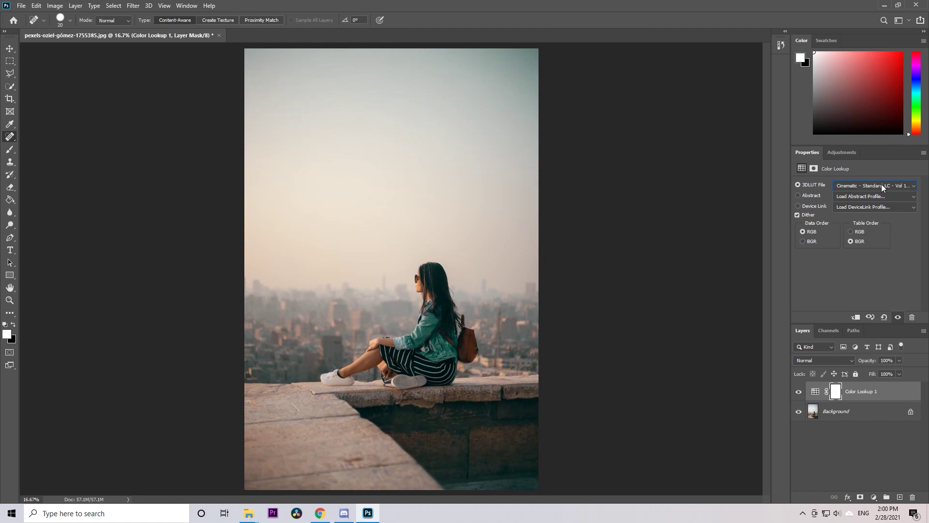
pyautogui.press('Down')
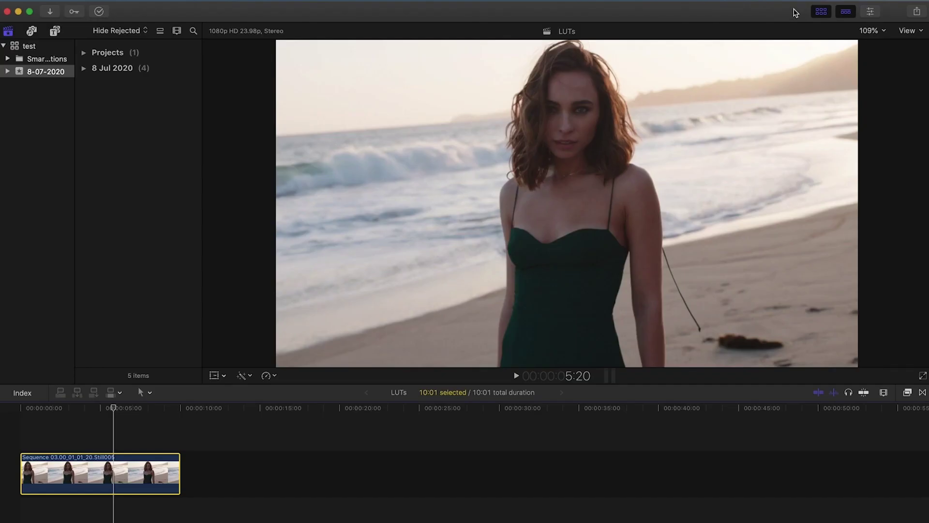
# Search the effects for 'custom' and drop the Custom LUT effect onto the beach clip.
pyautogui.click(870, 12)
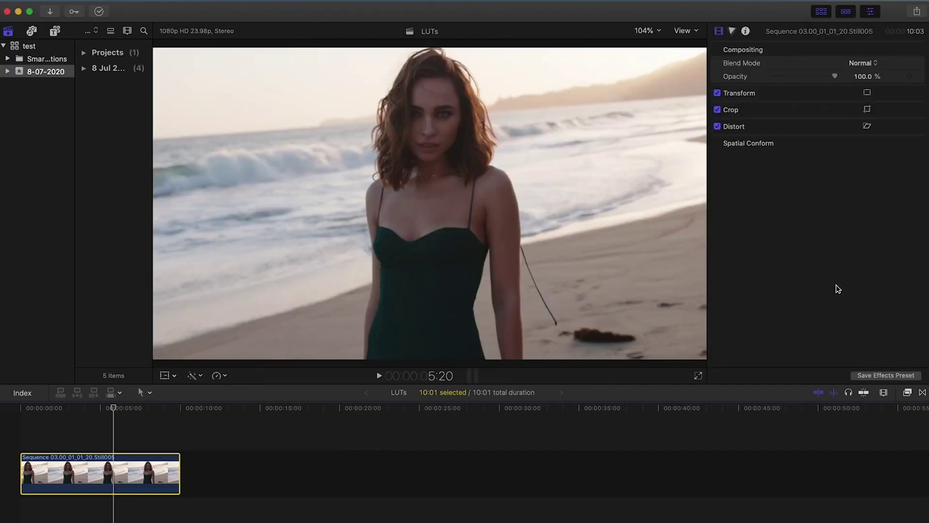
pyautogui.click(908, 394)
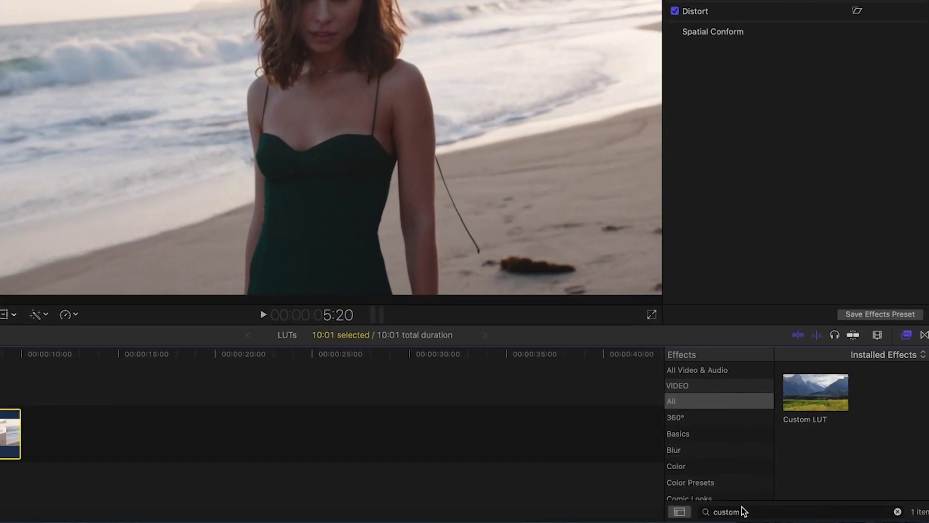
pyautogui.doubleClick(748, 519)
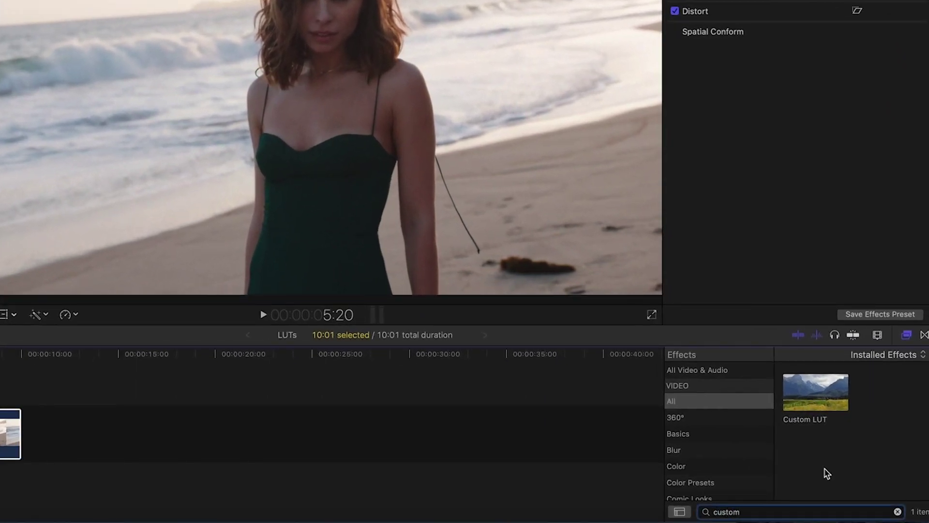
pyautogui.moveTo(836, 407); pyautogui.dragTo(10, 421)
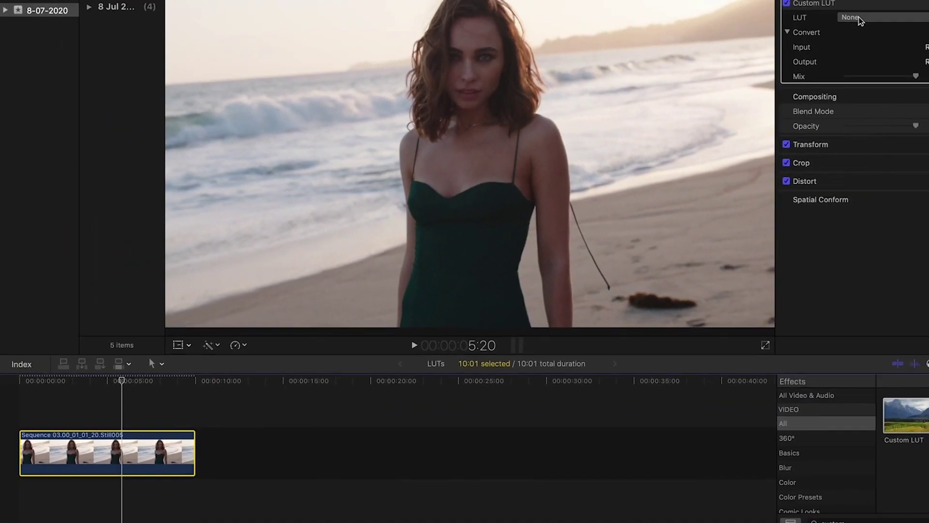
pyautogui.click(794, 74)
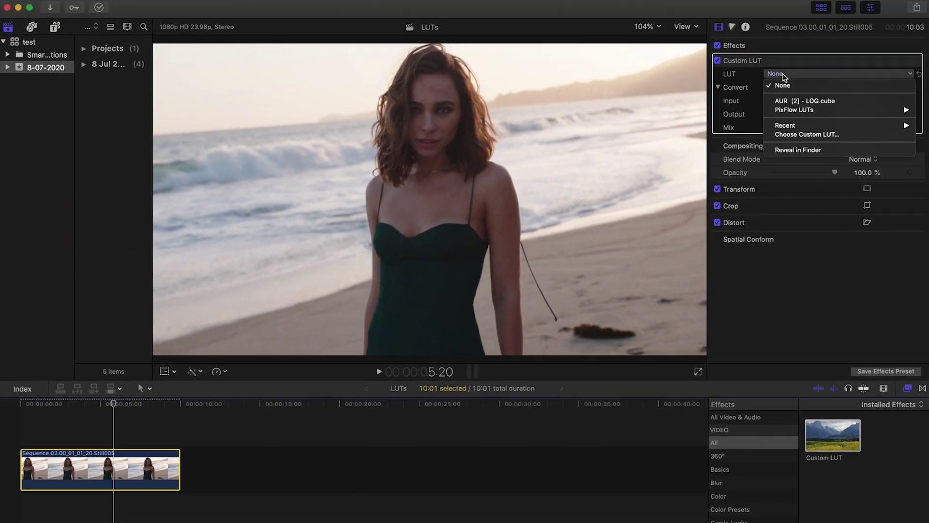
pyautogui.click(794, 134)
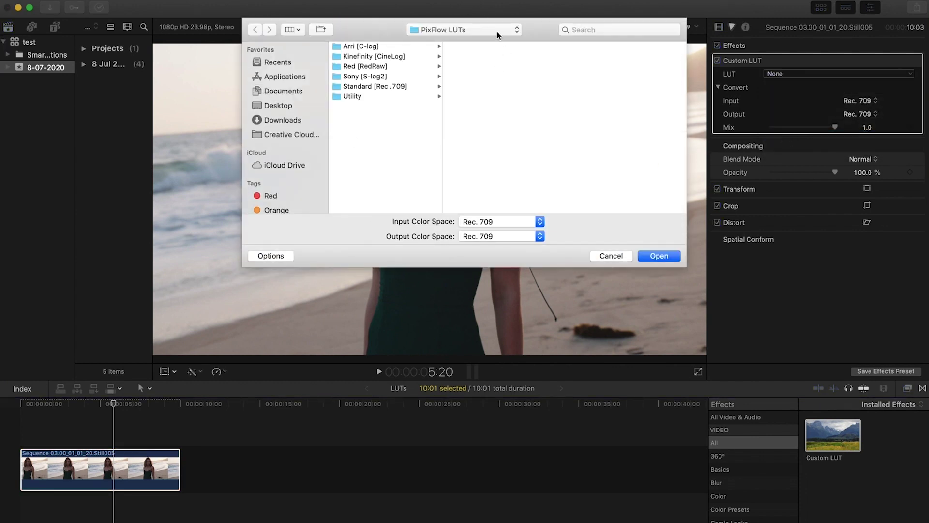
pyautogui.click(440, 30)
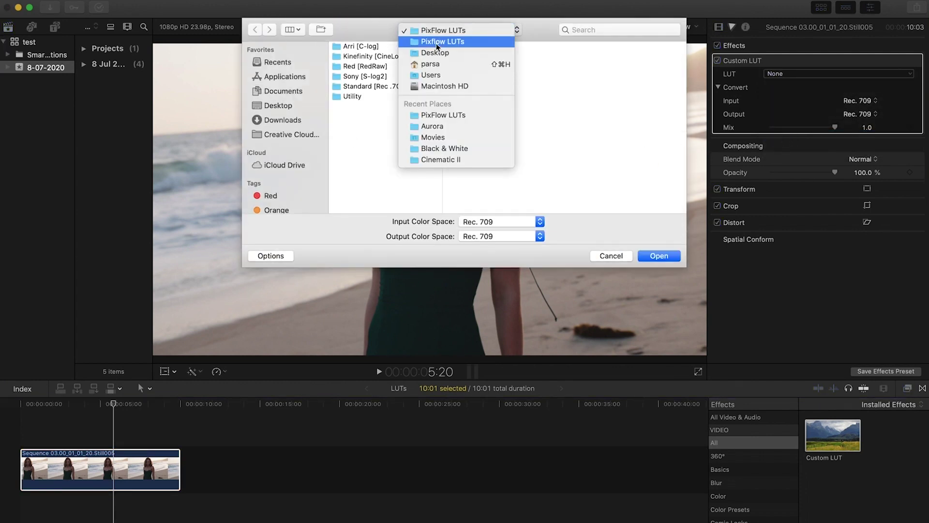
pyautogui.click(438, 43)
pyautogui.click(467, 57)
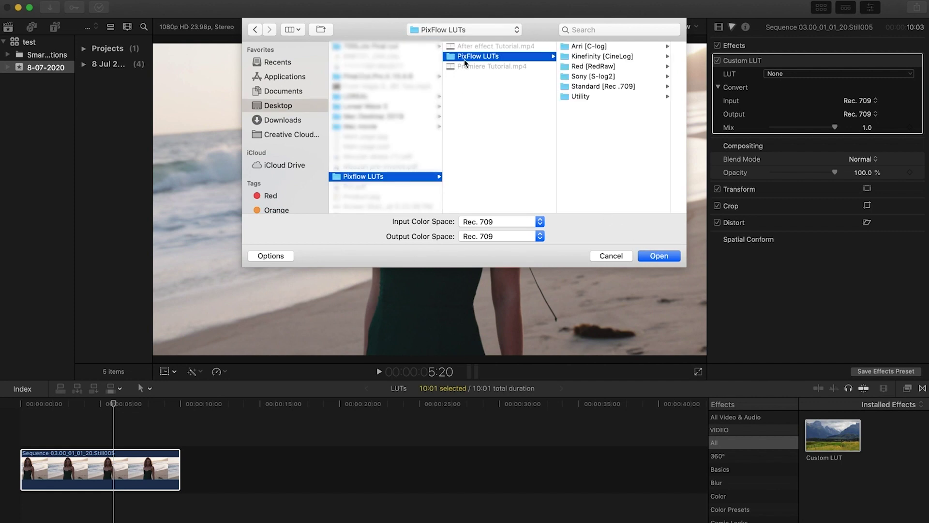
pyautogui.click(650, 252)
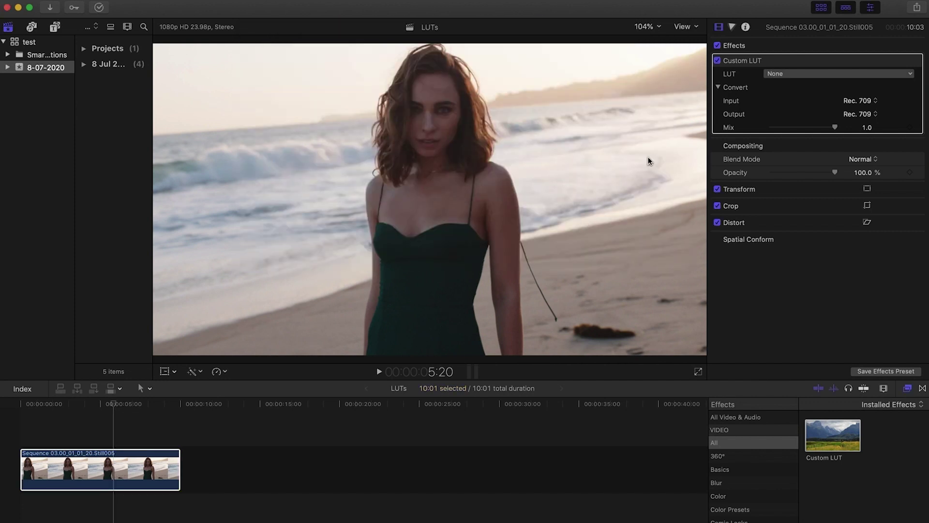
# Apply the PixFlow Sony S-log2 looks Cine [3] - LOG, then Cine II [3] - LOG.
pyautogui.click(773, 74)
pyautogui.moveTo(823, 110)
pyautogui.moveTo(748, 128)
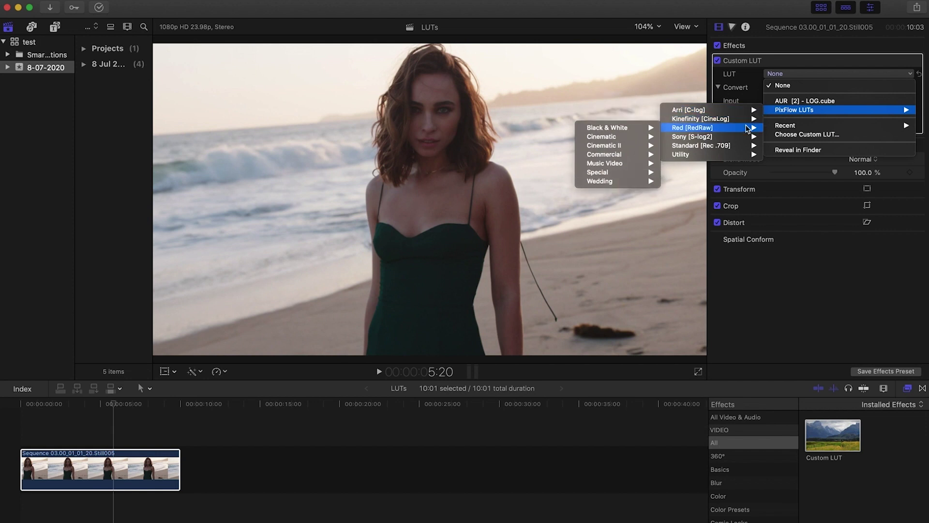
pyautogui.moveTo(697, 137)
pyautogui.moveTo(605, 145)
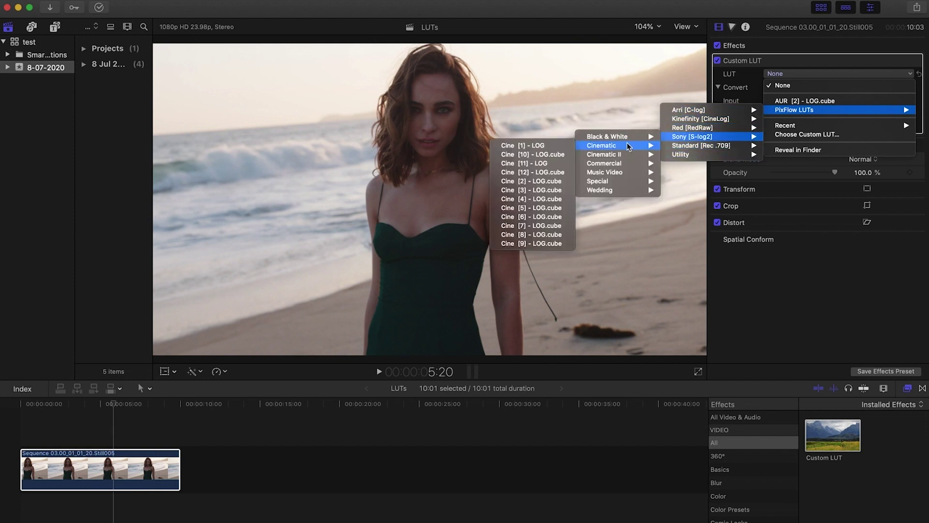
pyautogui.click(547, 191)
pyautogui.click(798, 73)
pyautogui.moveTo(823, 110)
pyautogui.moveTo(726, 119)
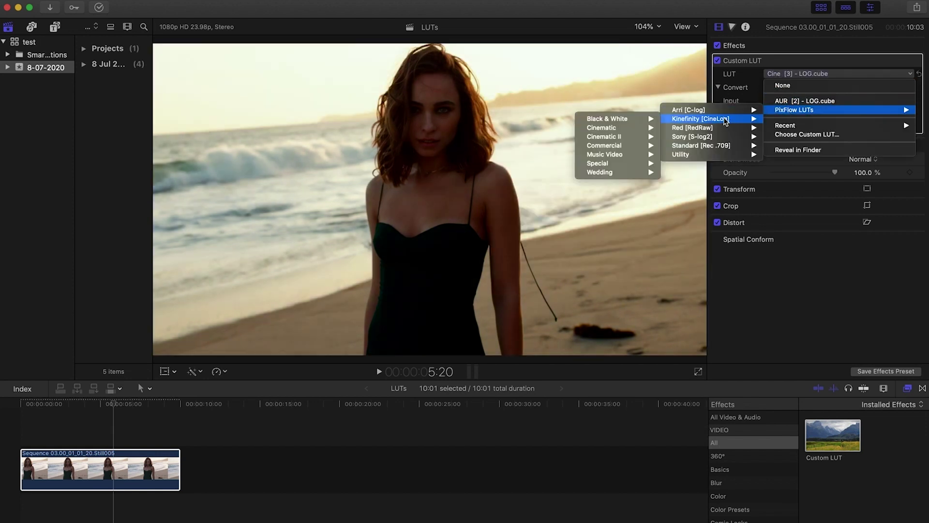
pyautogui.moveTo(696, 136)
pyautogui.moveTo(629, 156)
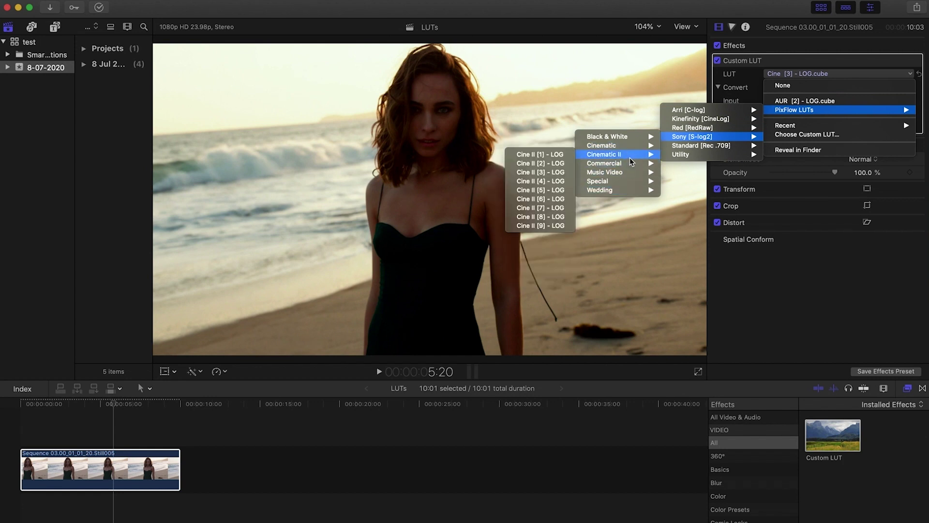
pyautogui.click(535, 172)
# Try Cine [7] - LOG, then finish with Black & White B&W [3] - LOG.
pyautogui.click(774, 73)
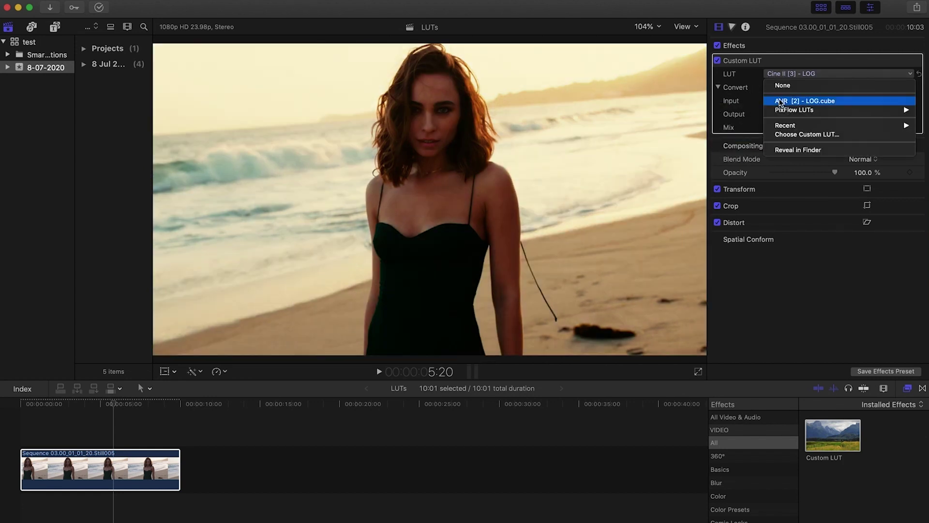
pyautogui.moveTo(804, 110)
pyautogui.moveTo(692, 136)
pyautogui.moveTo(636, 145)
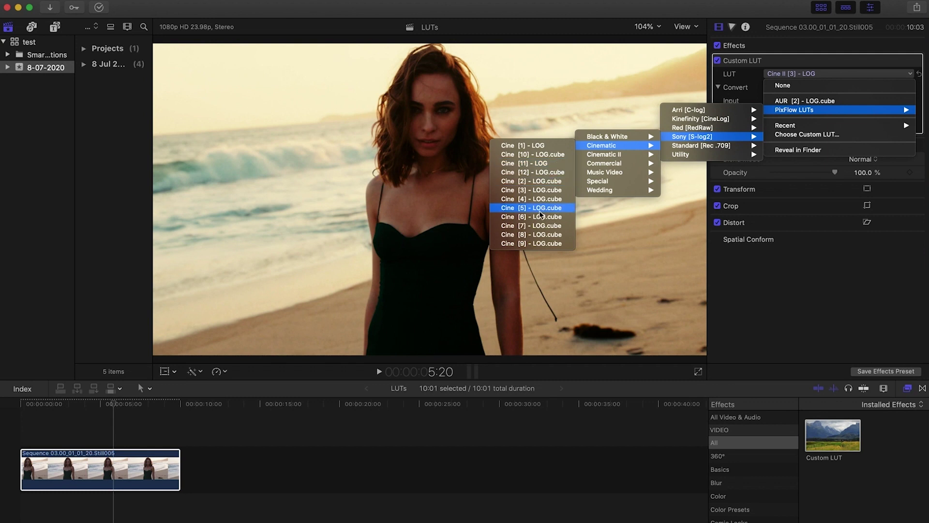
pyautogui.click(535, 225)
pyautogui.click(784, 76)
pyautogui.moveTo(798, 110)
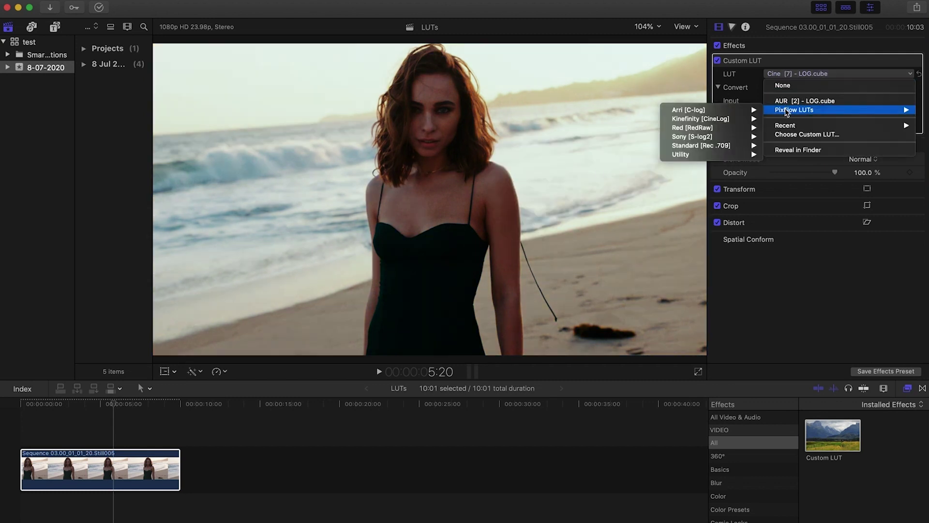
pyautogui.moveTo(692, 137)
pyautogui.moveTo(629, 136)
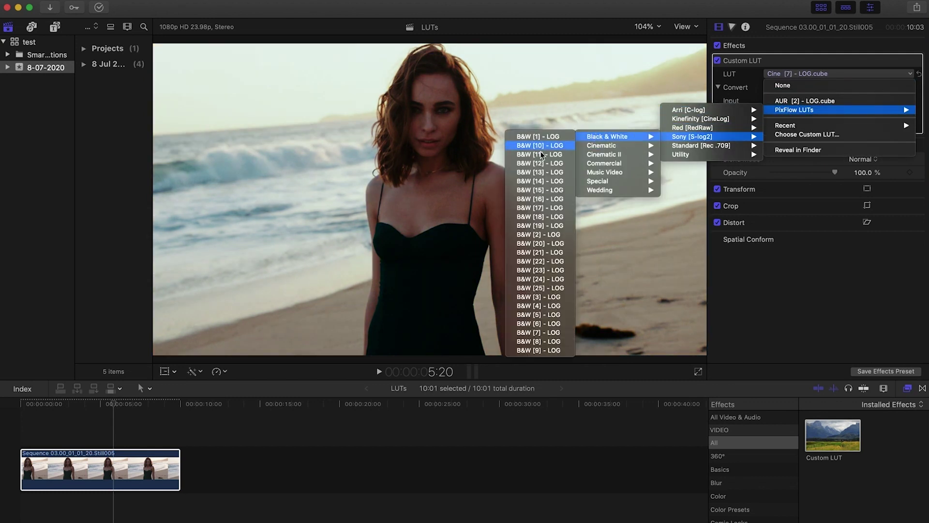
pyautogui.click(539, 297)
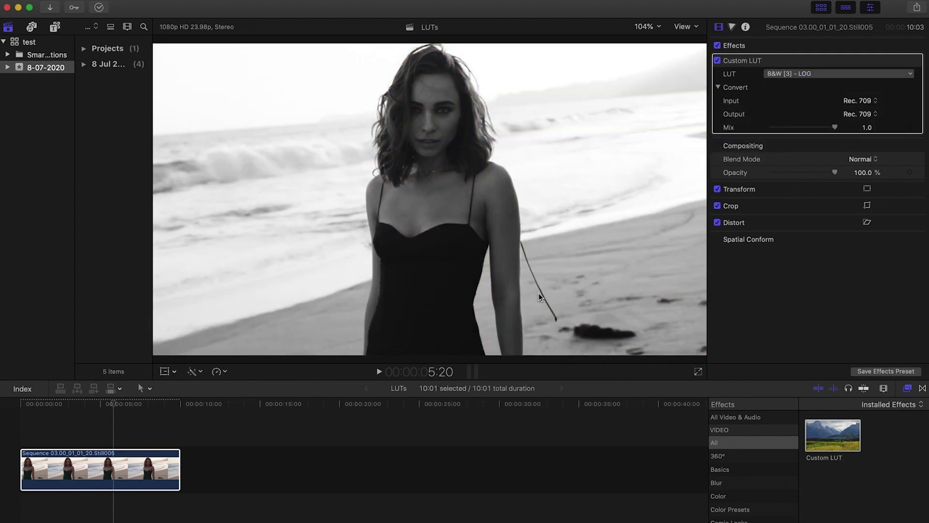